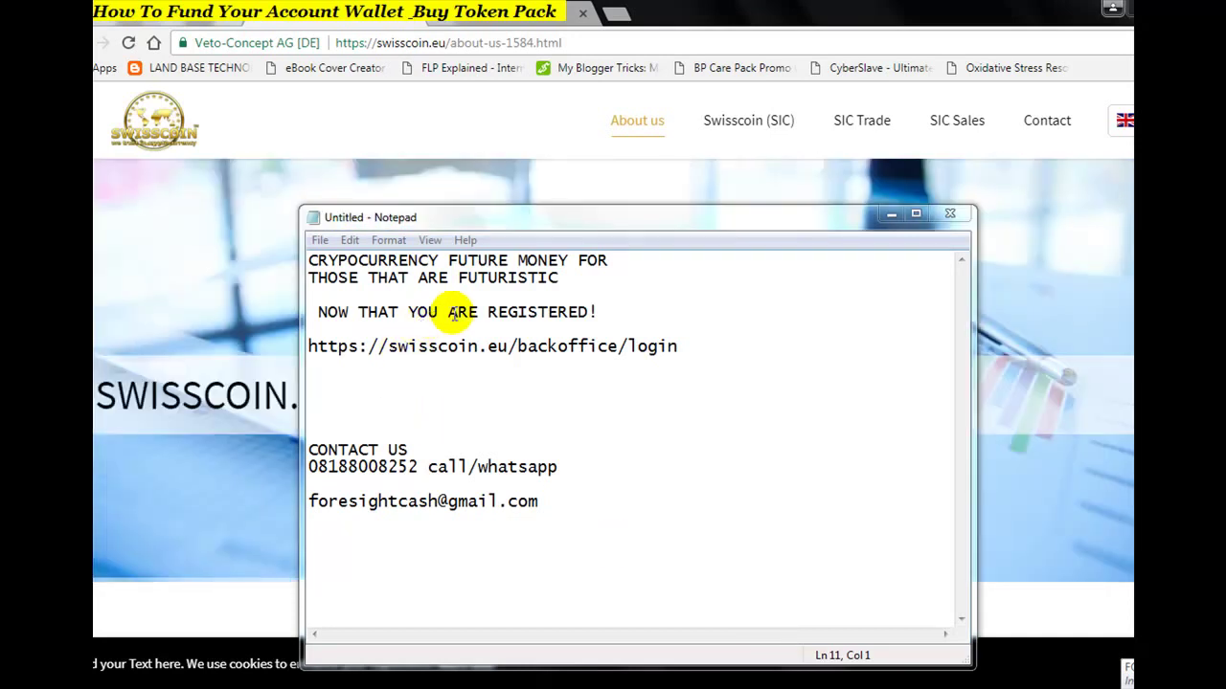
click(499, 310)
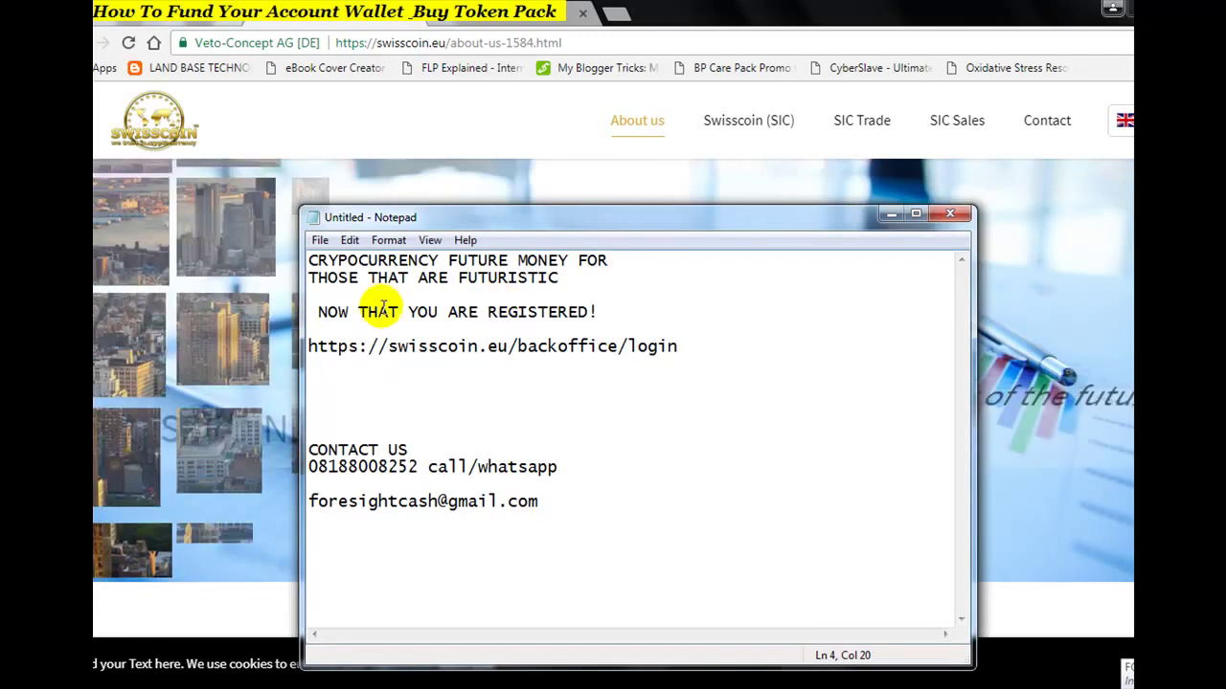
click(517, 126)
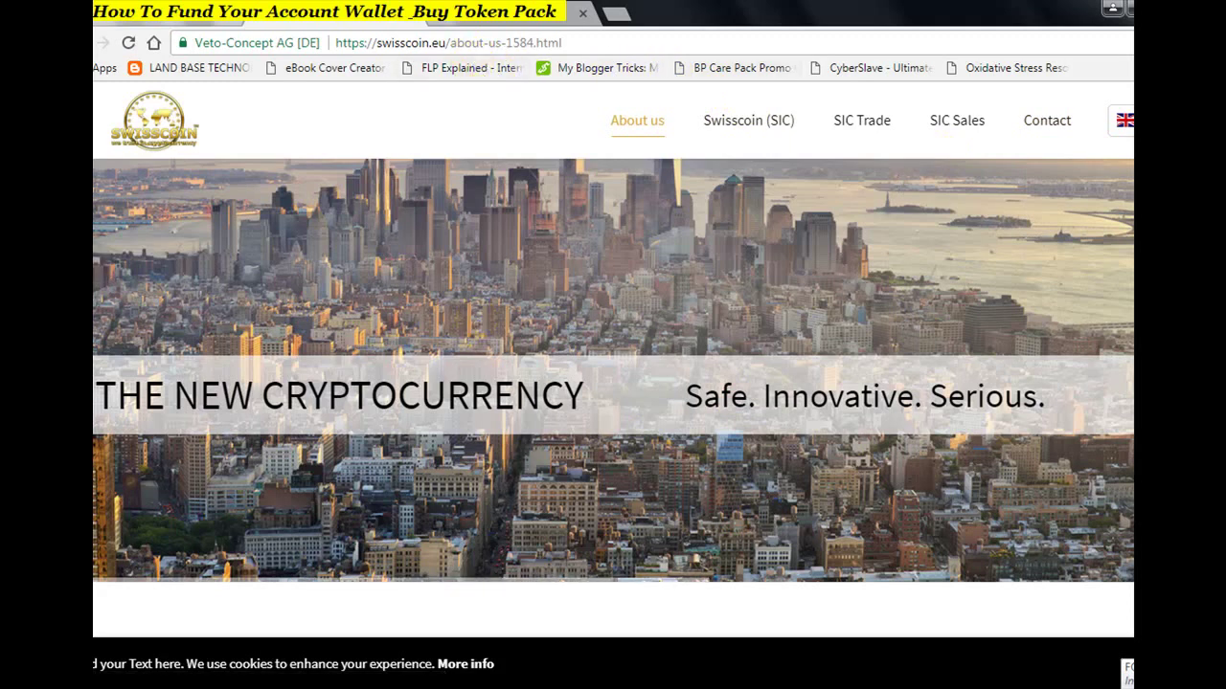
key(alt+Tab)
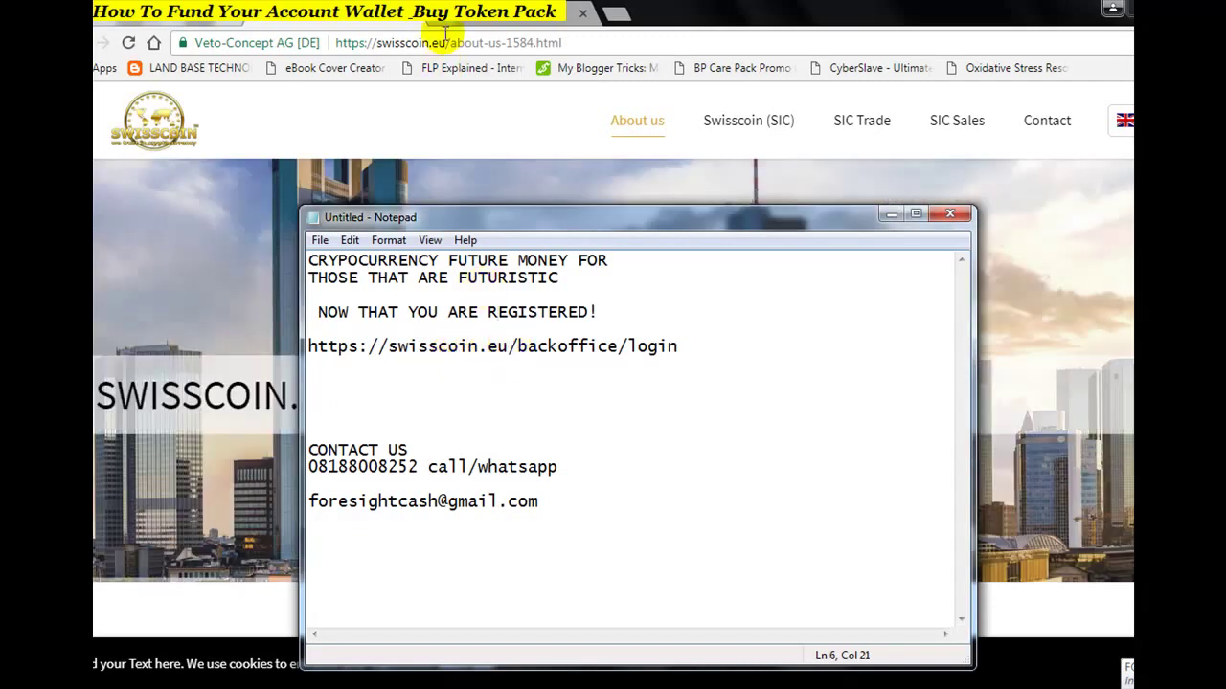
key(alt+Tab)
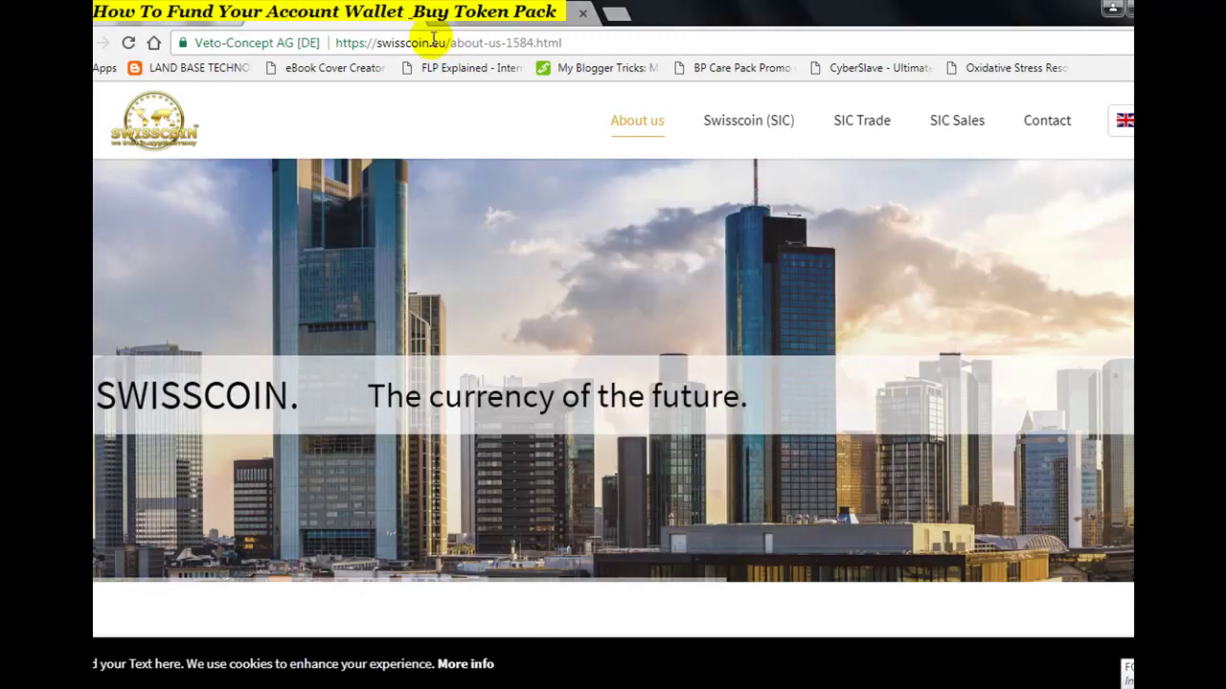
key(ctrl+l)
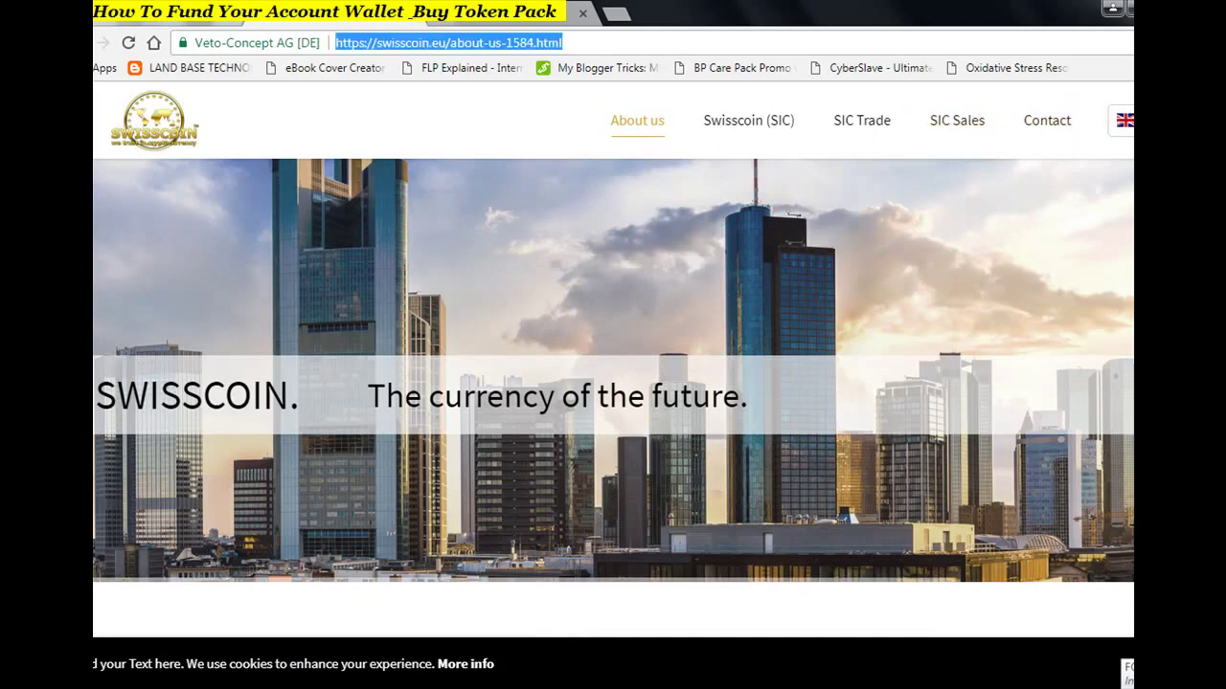
key(Return)
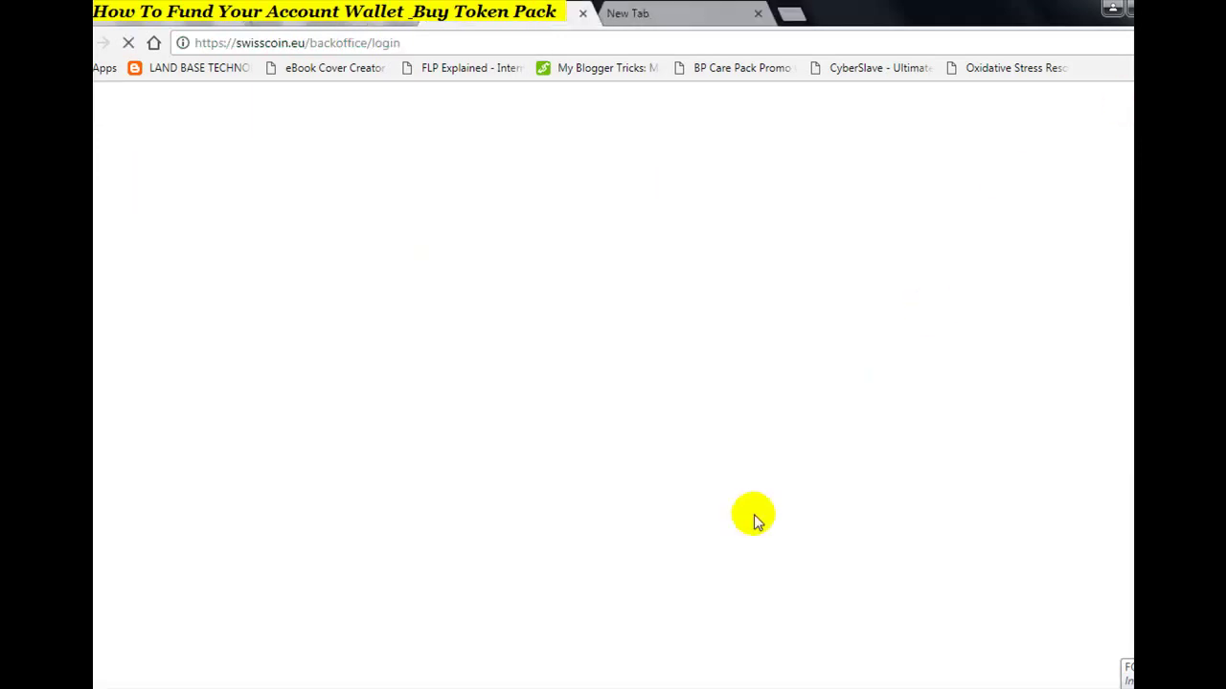
key(alt+Tab)
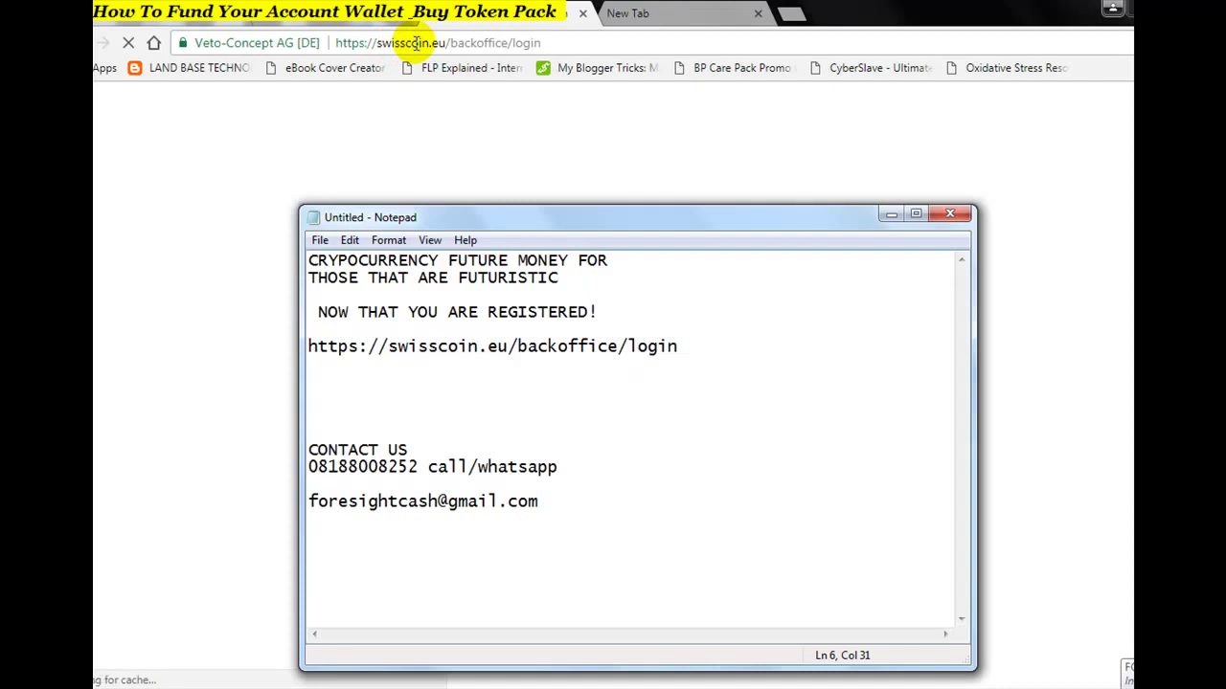
click(490, 42)
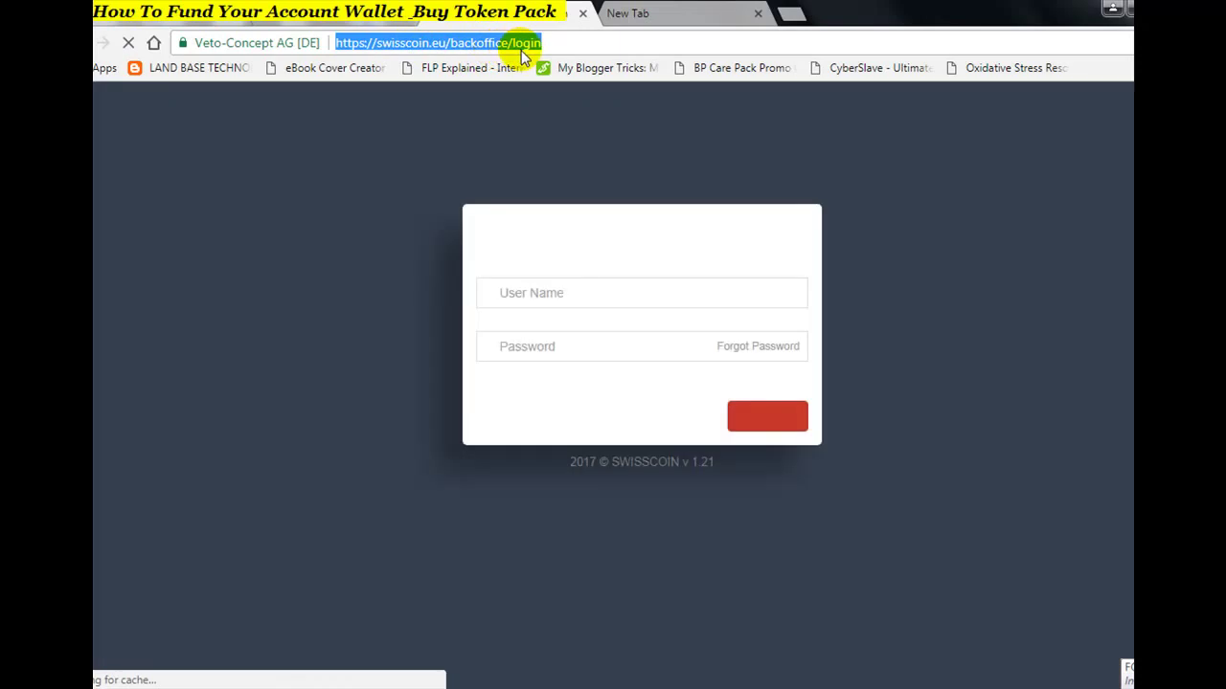
Log in to the Swisscoin back office with the account's user name and password
click(618, 300)
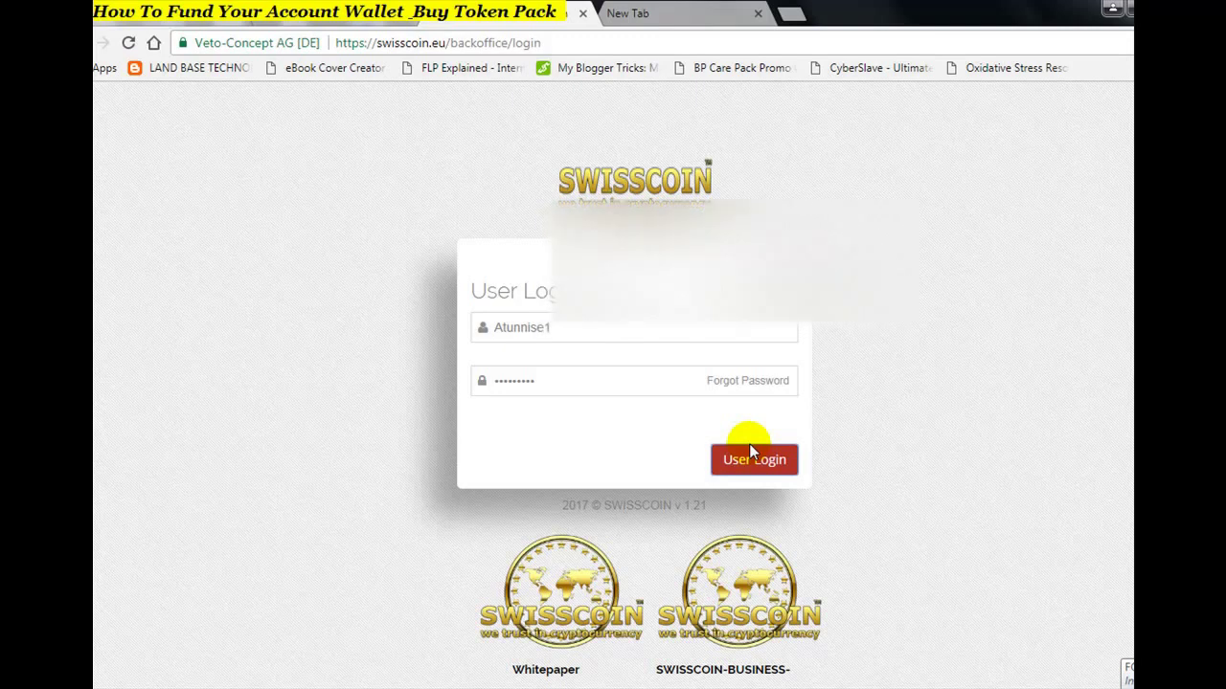
click(751, 460)
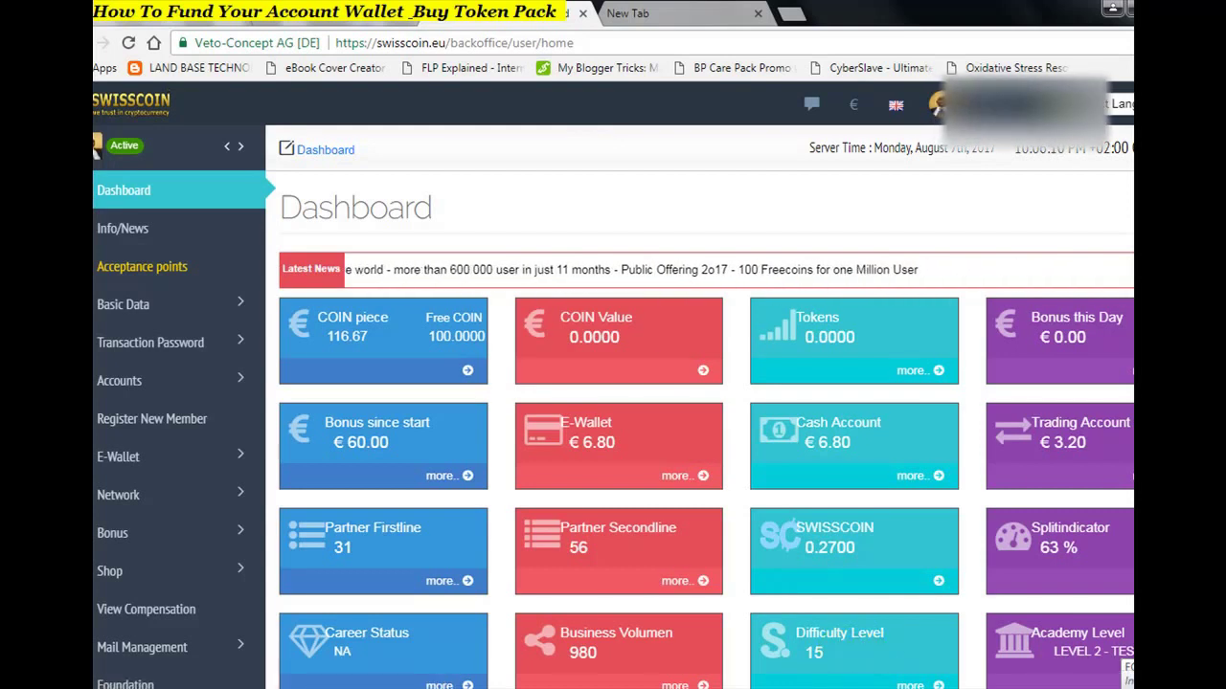
Check the computer's clock for comparison with the server time on the dashboard
click(1111, 688)
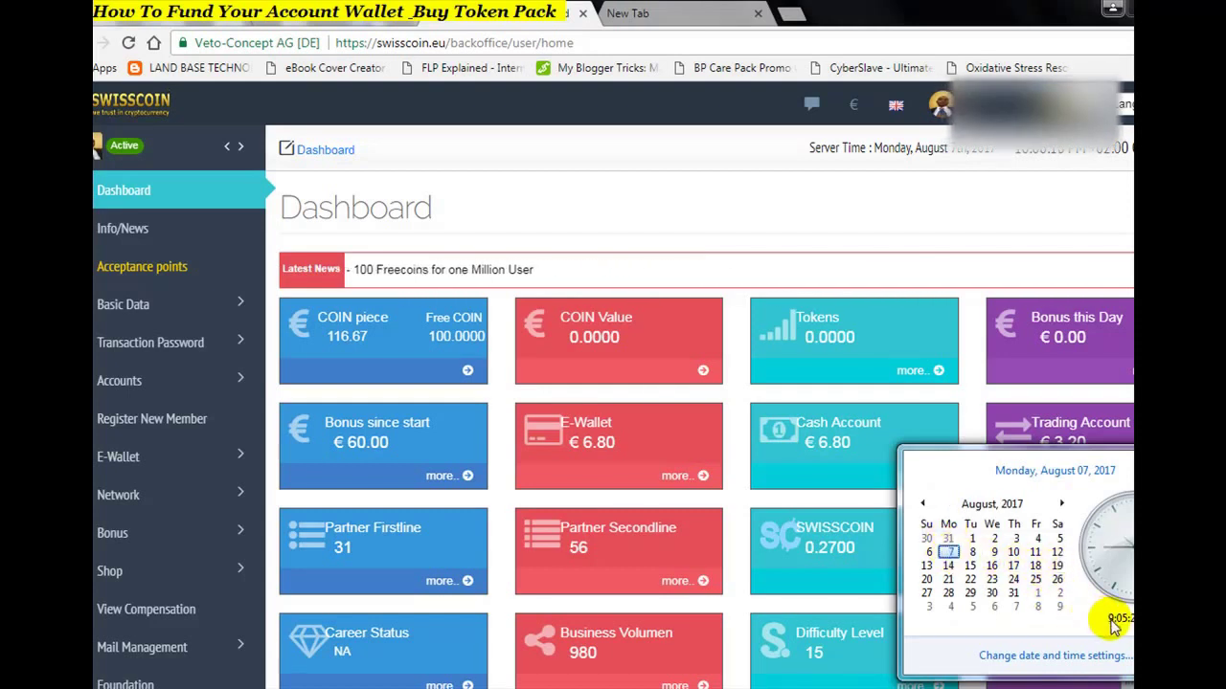
click(839, 655)
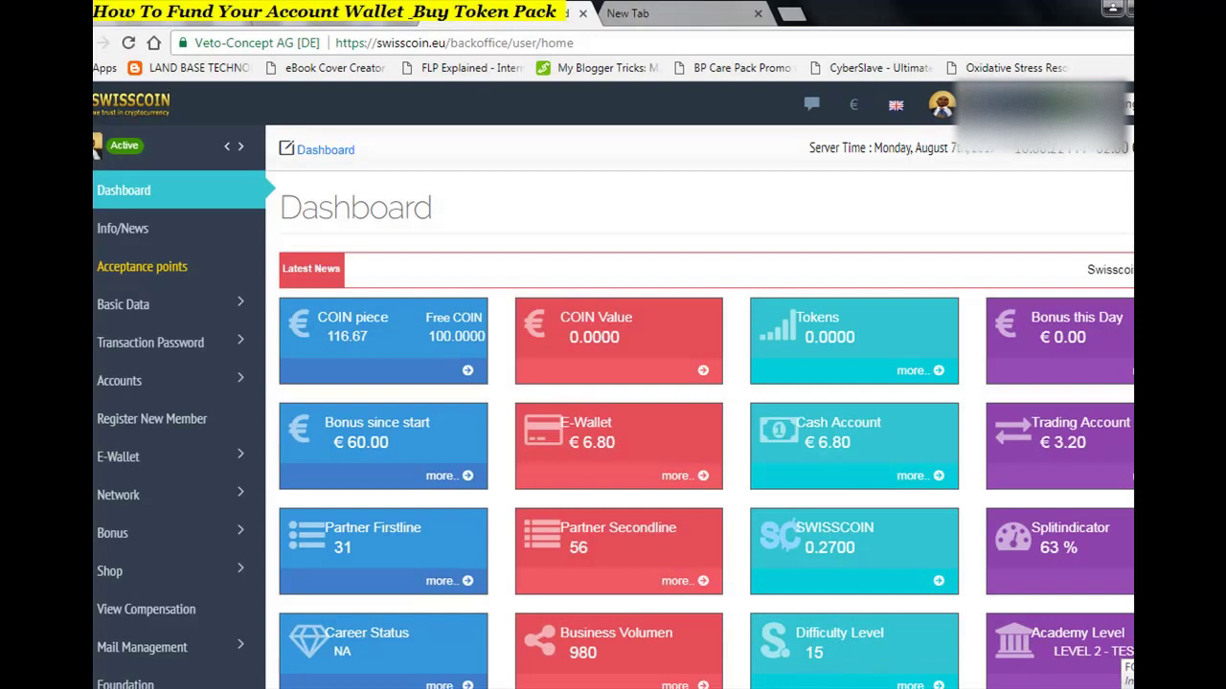
Open the shop's Buying Packs page and look through all the packs with their prices and tokens
scroll(1130, 670, down, 1)
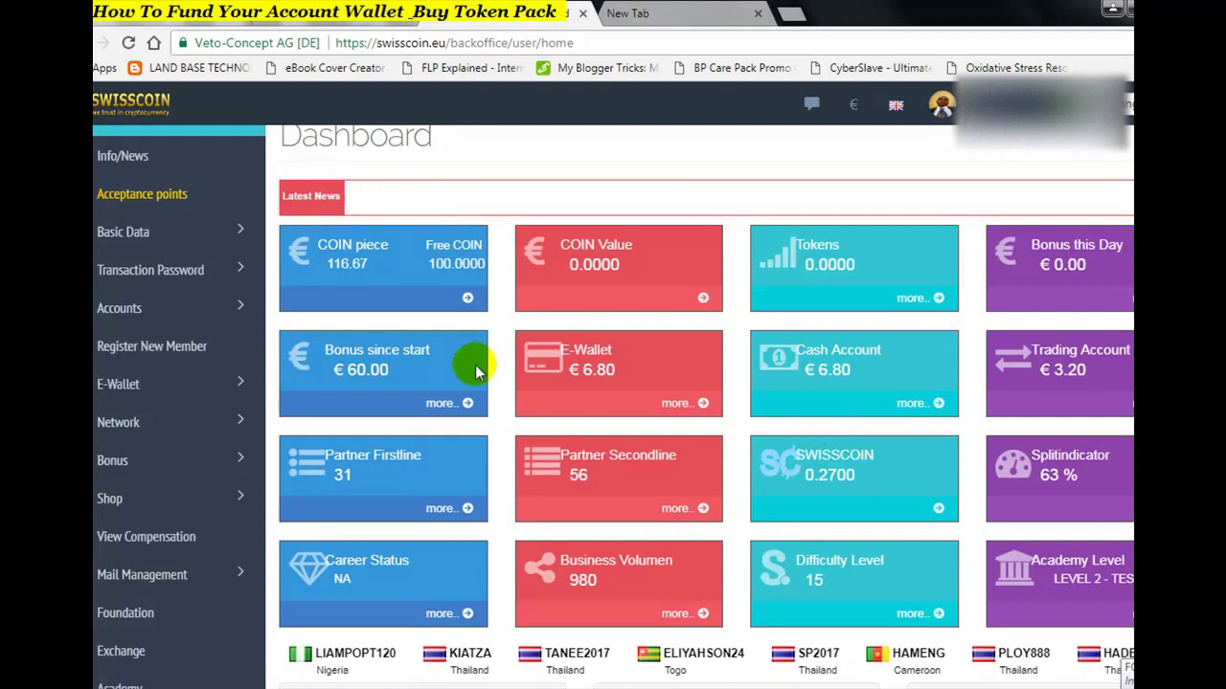
click(213, 500)
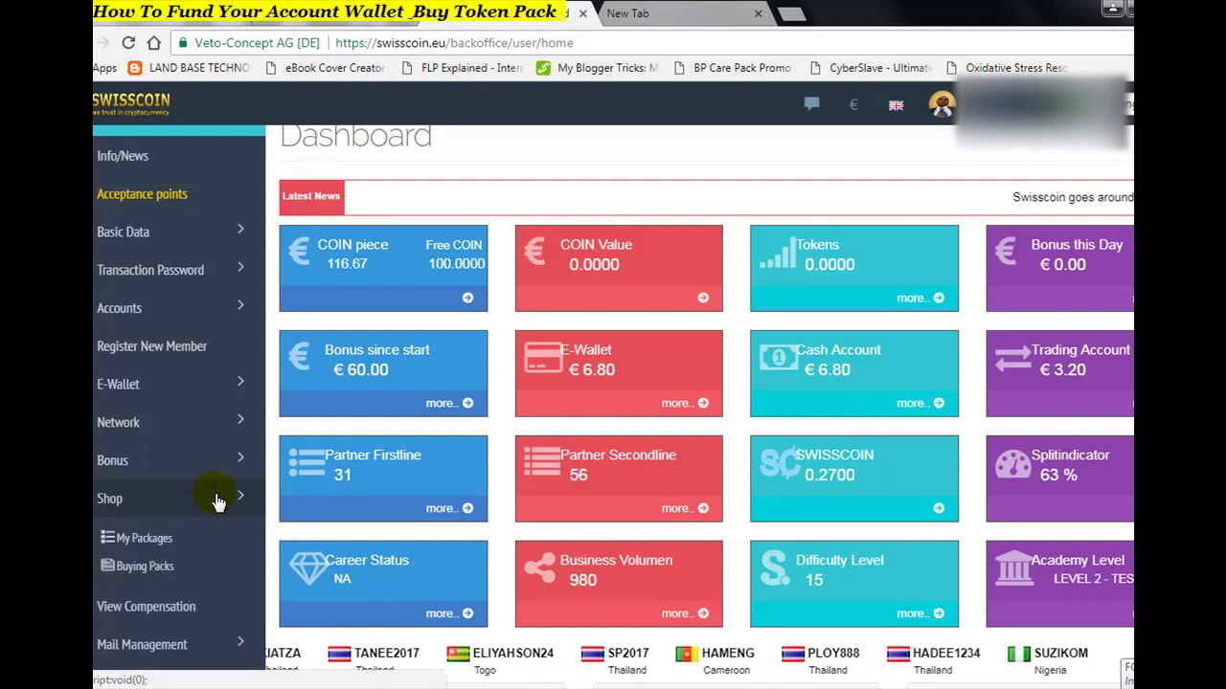
click(130, 567)
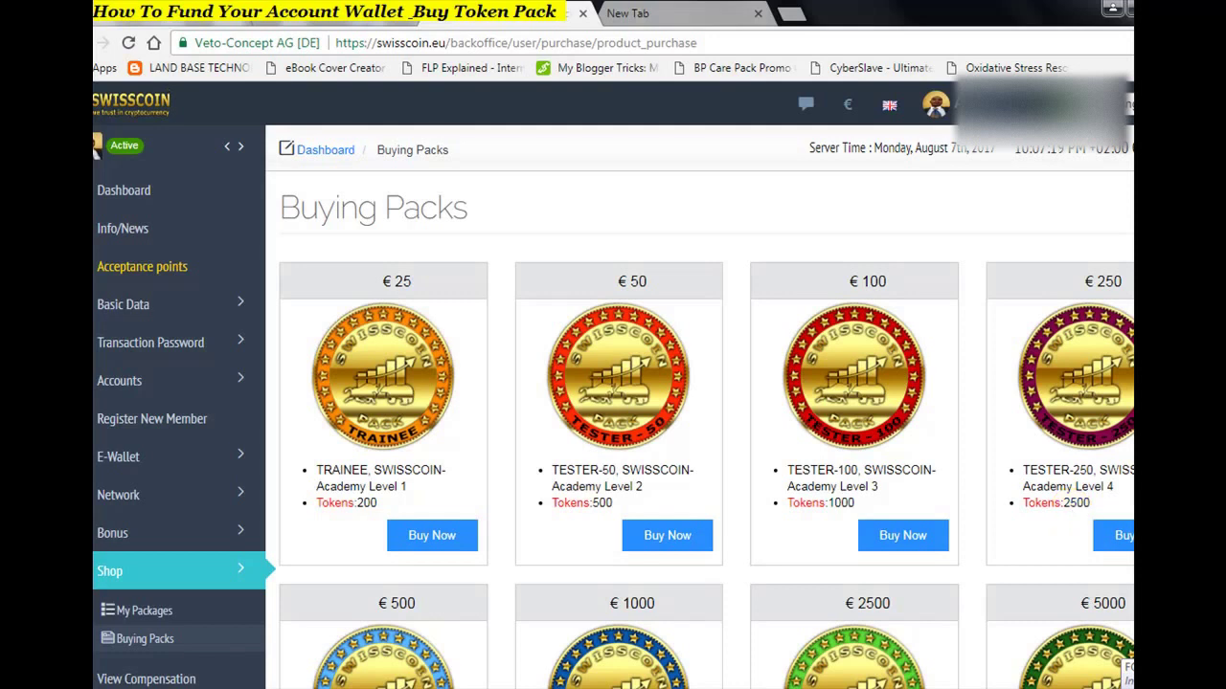
scroll(699, 402, down, 15)
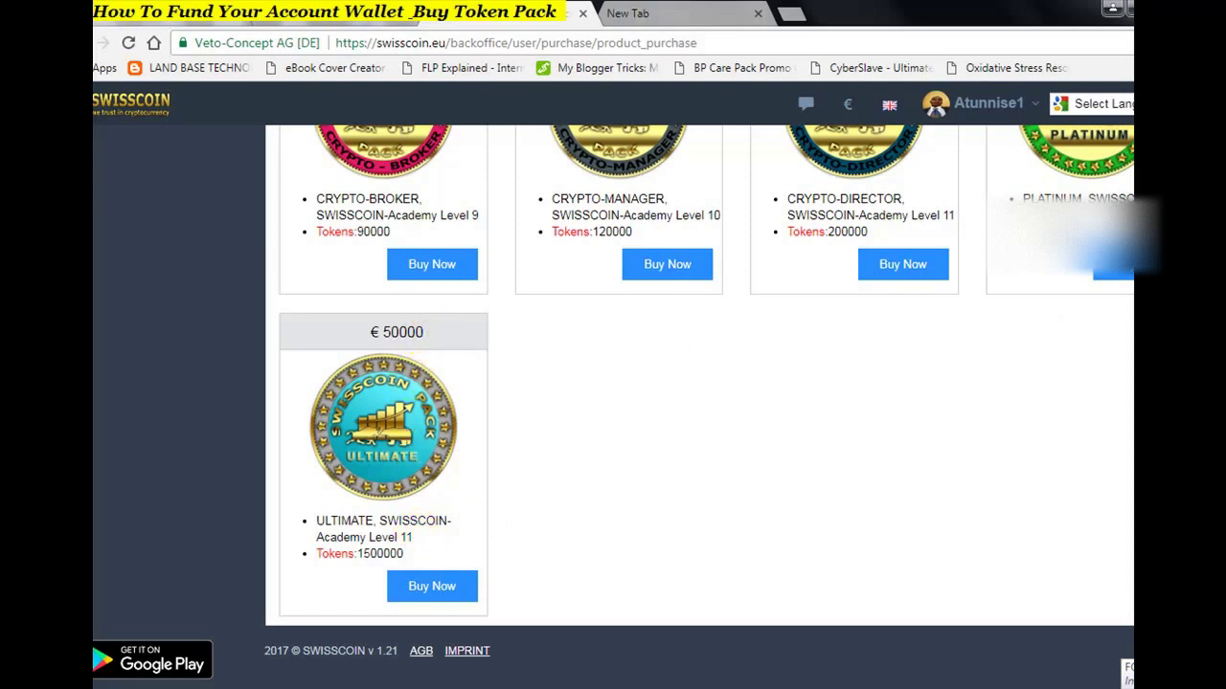
scroll(1102, 229, up, 9)
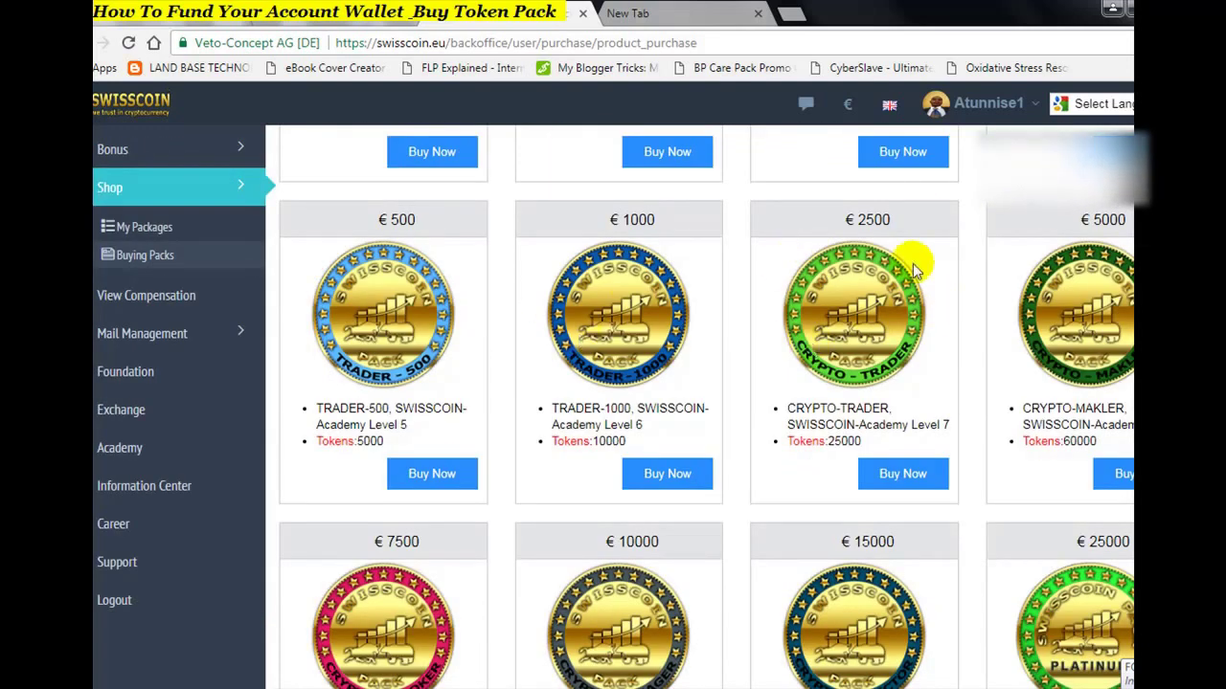
scroll(671, 383, up, 5)
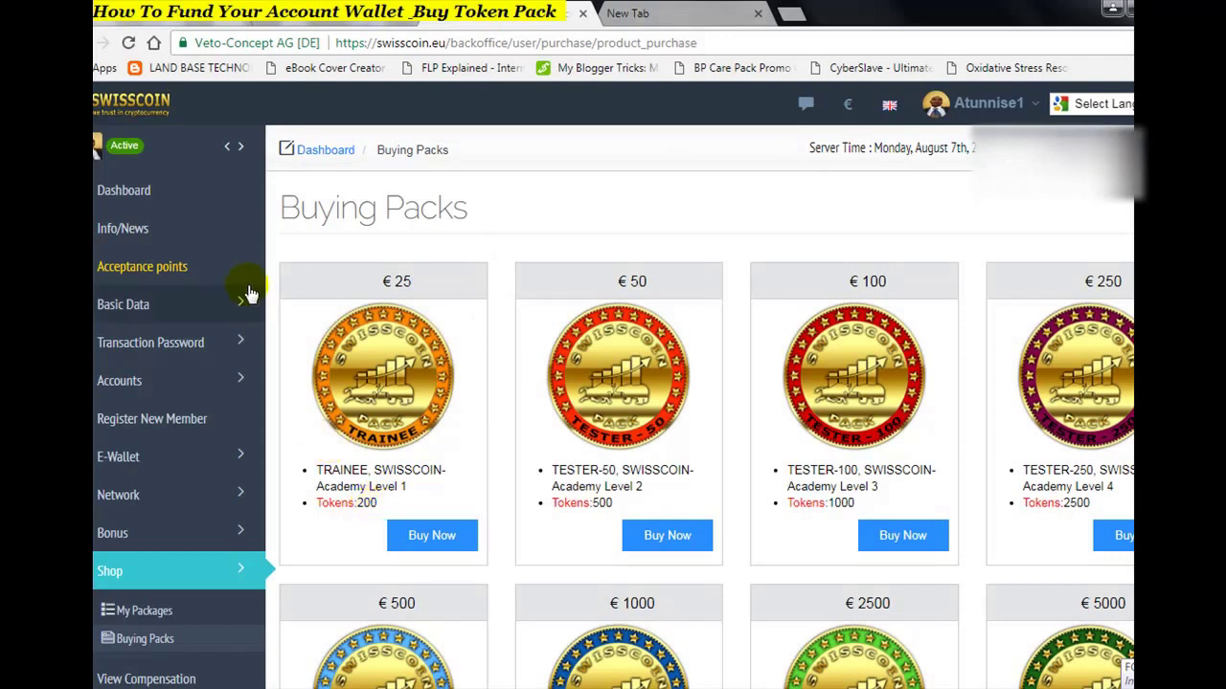
Open the Dashboard in a separate browser tab and look through its account overview
right_click(173, 189)
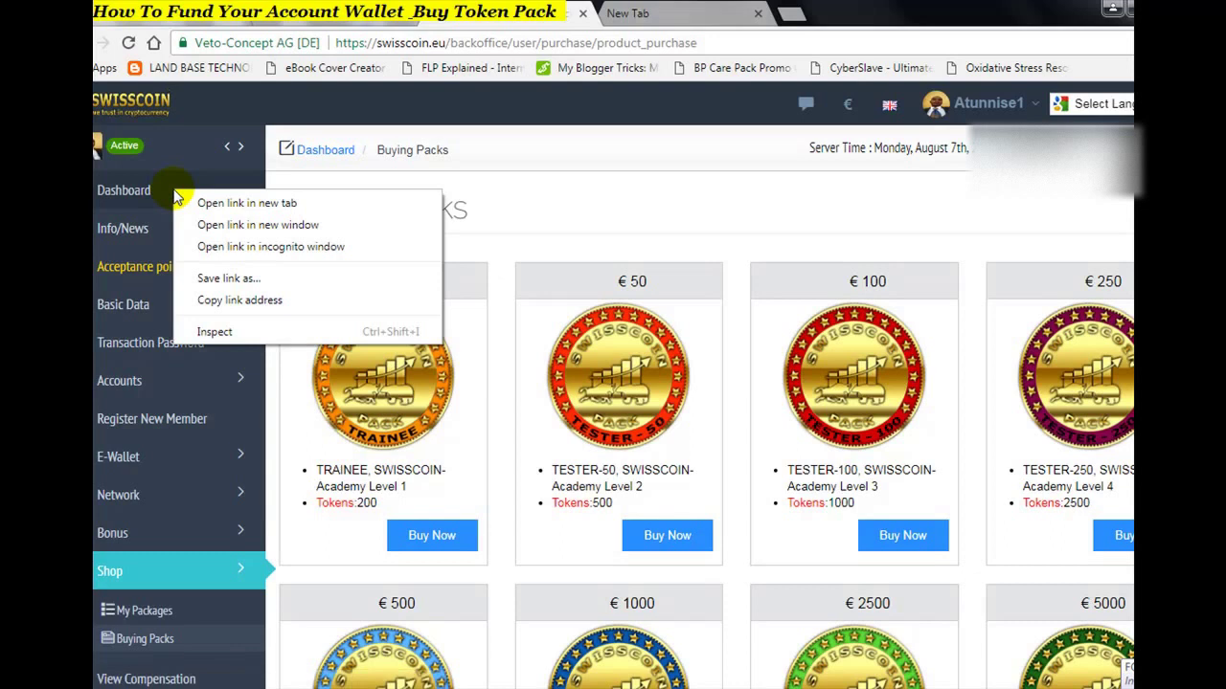
click(247, 205)
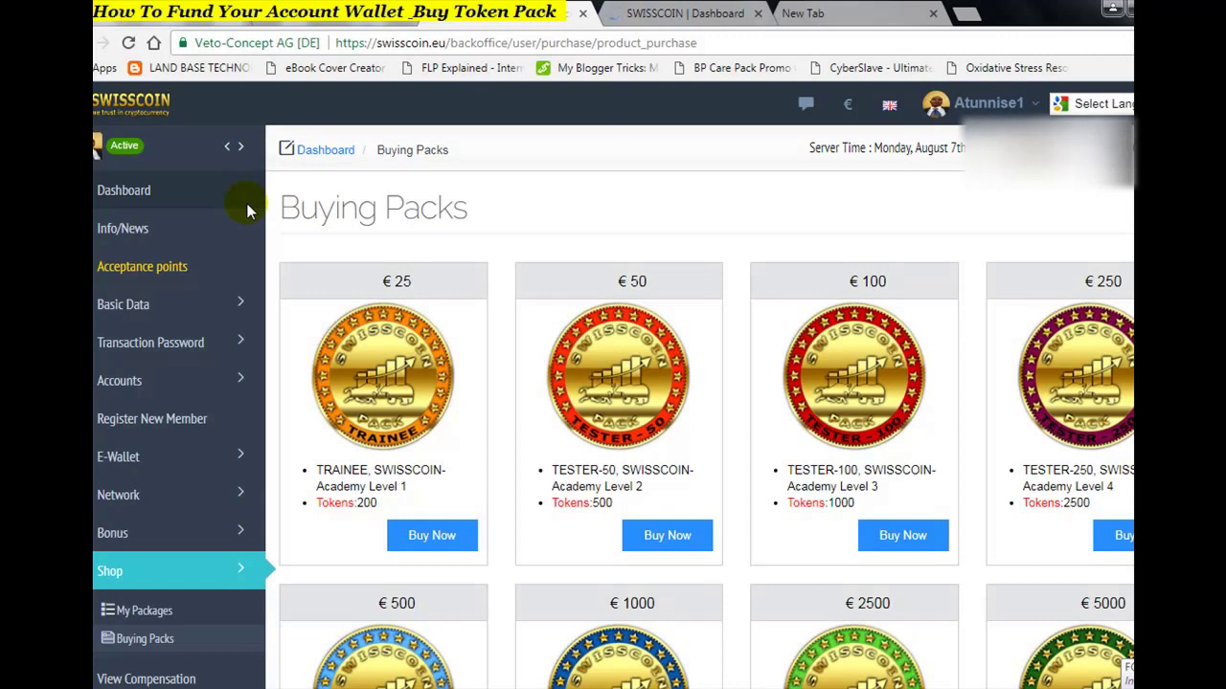
scroll(246, 211, down, 1)
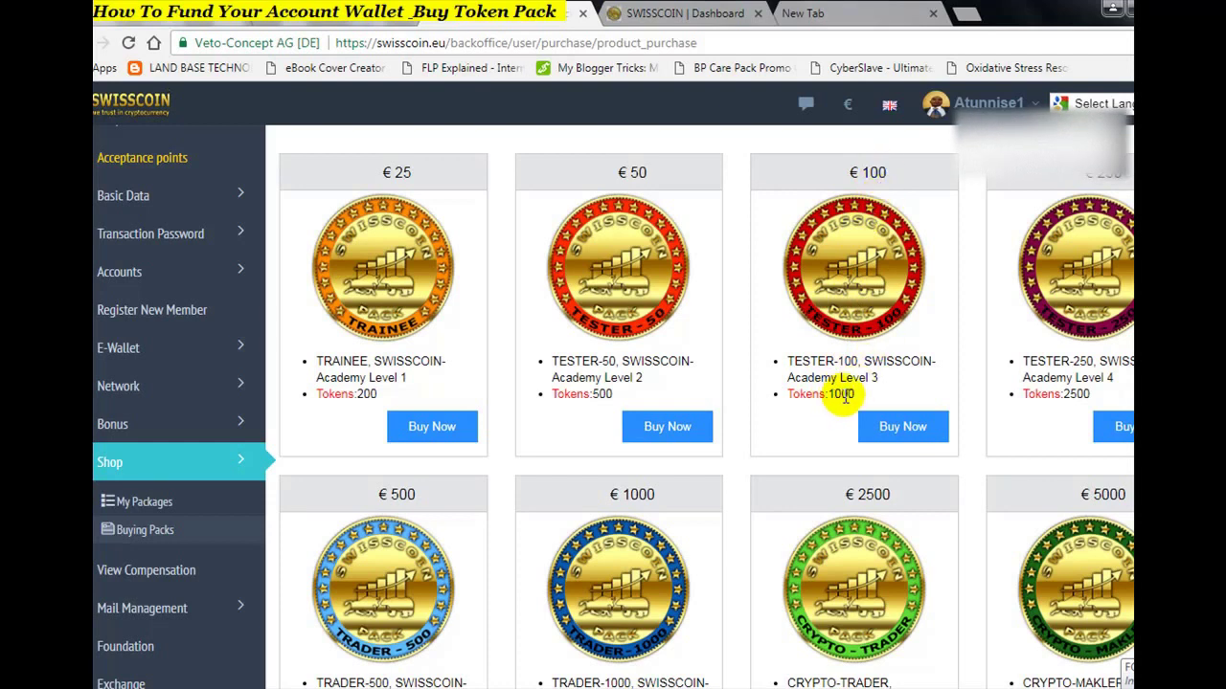
click(723, 19)
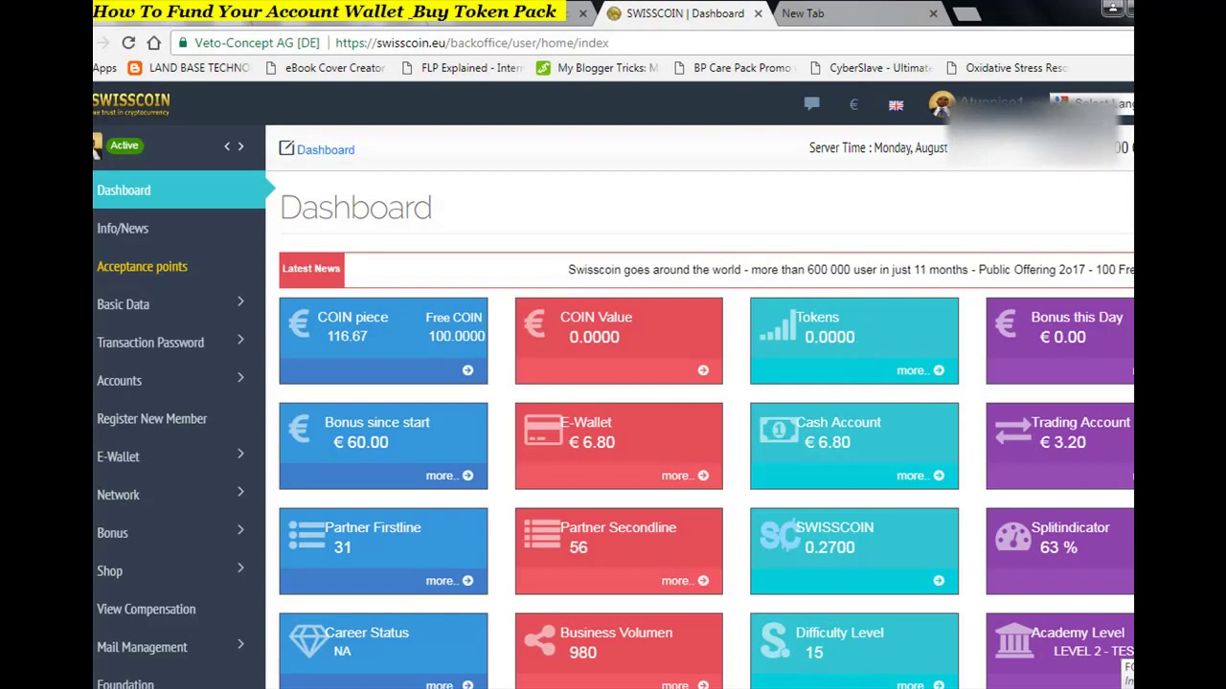
scroll(979, 372, down, 5)
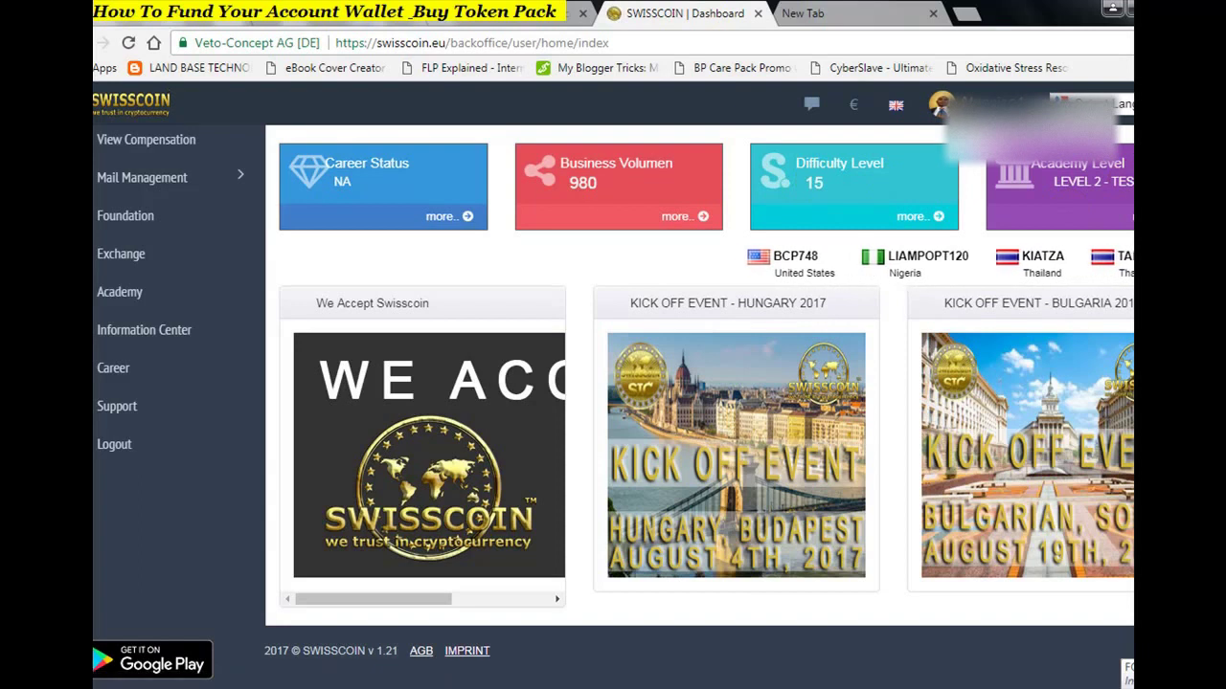
scroll(1063, 228, up, 5)
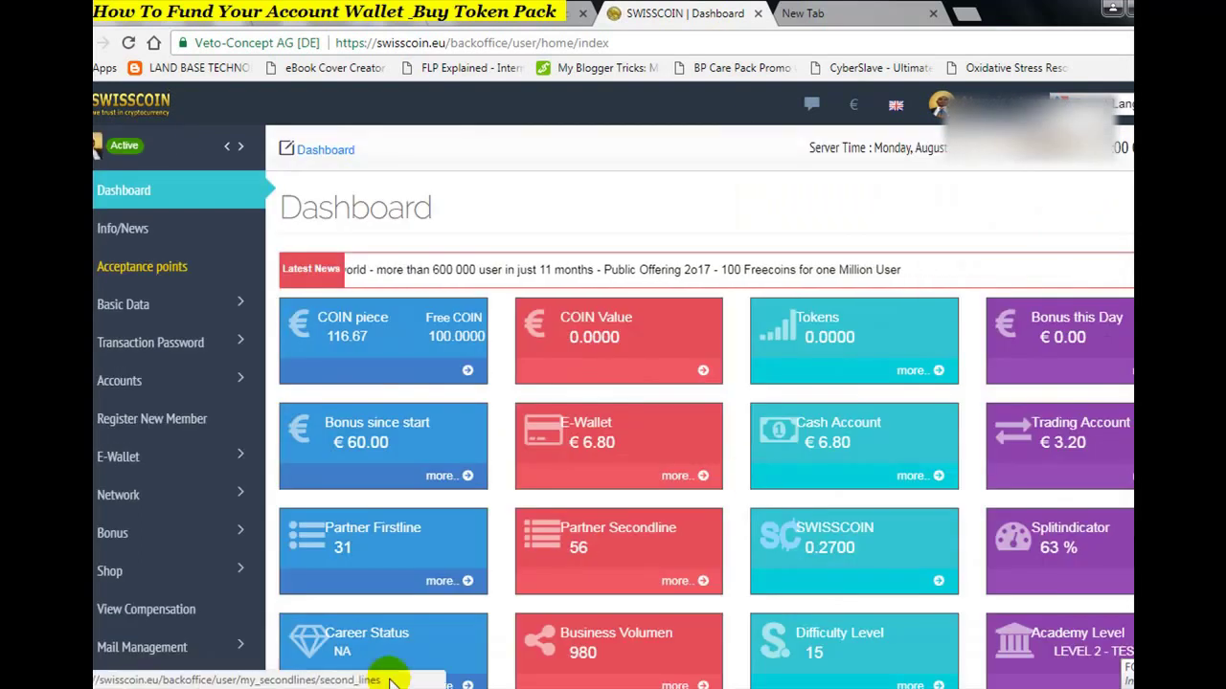
Calculate 2000 divided by 15 in Calculator and return to the dashboard
click(314, 613)
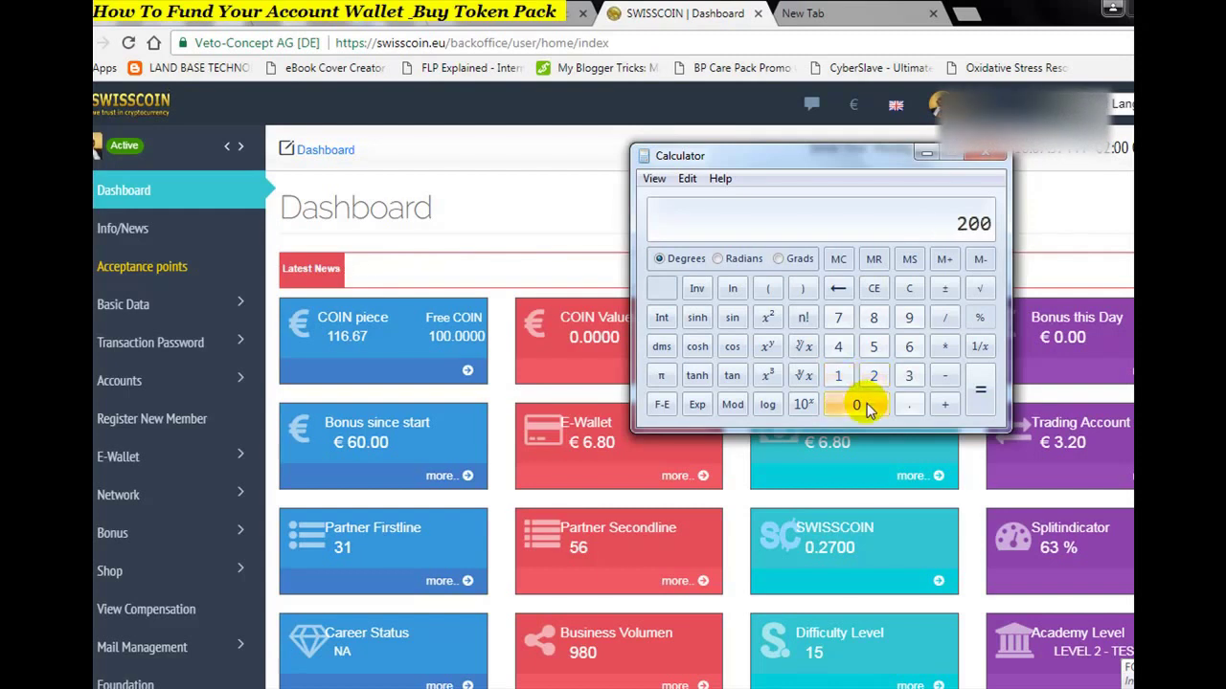
click(943, 319)
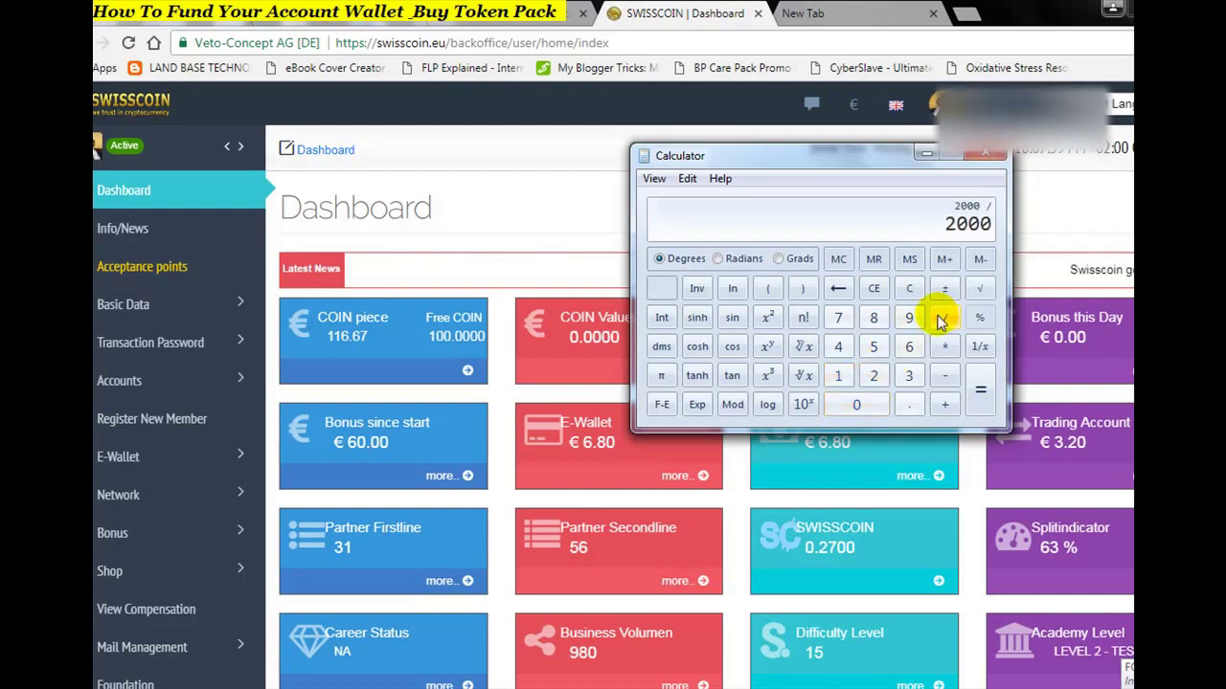
click(840, 373)
click(873, 347)
click(981, 392)
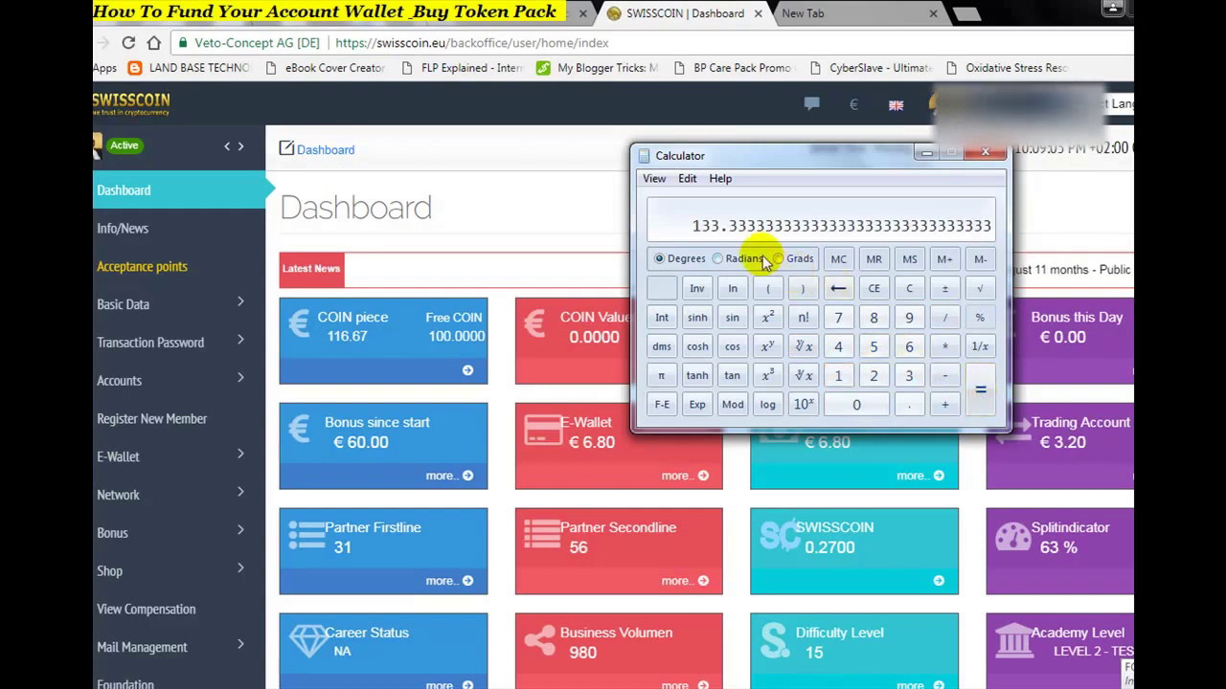
click(510, 258)
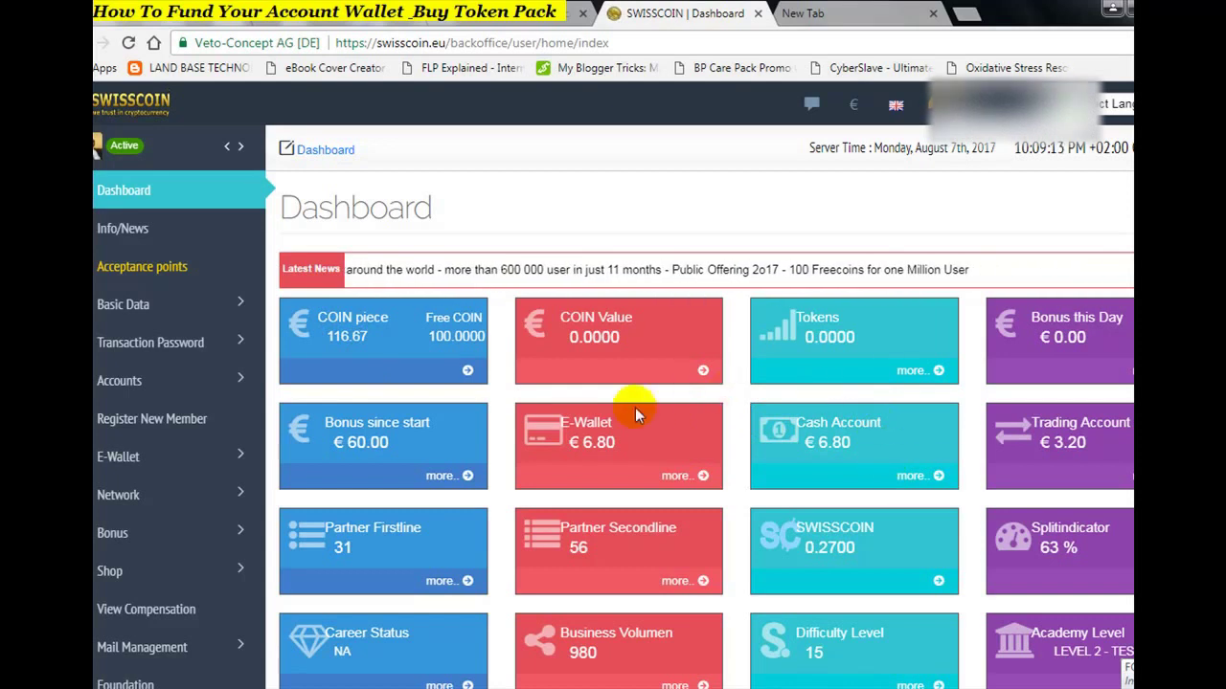
click(572, 441)
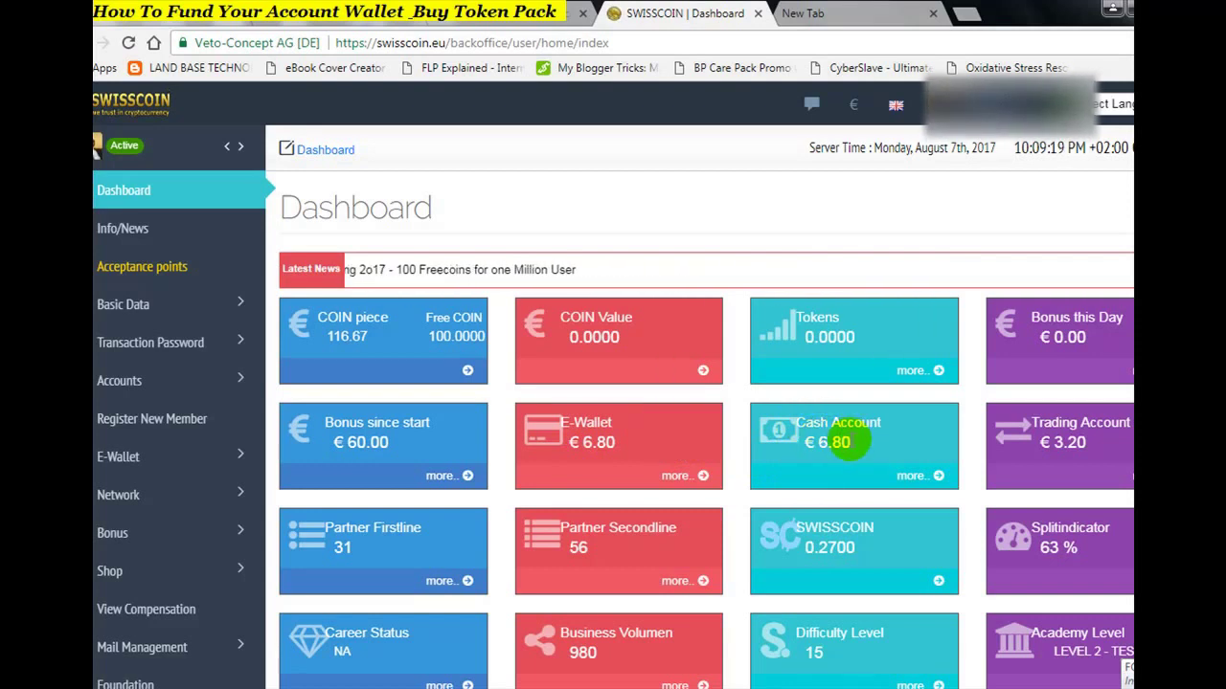
click(584, 450)
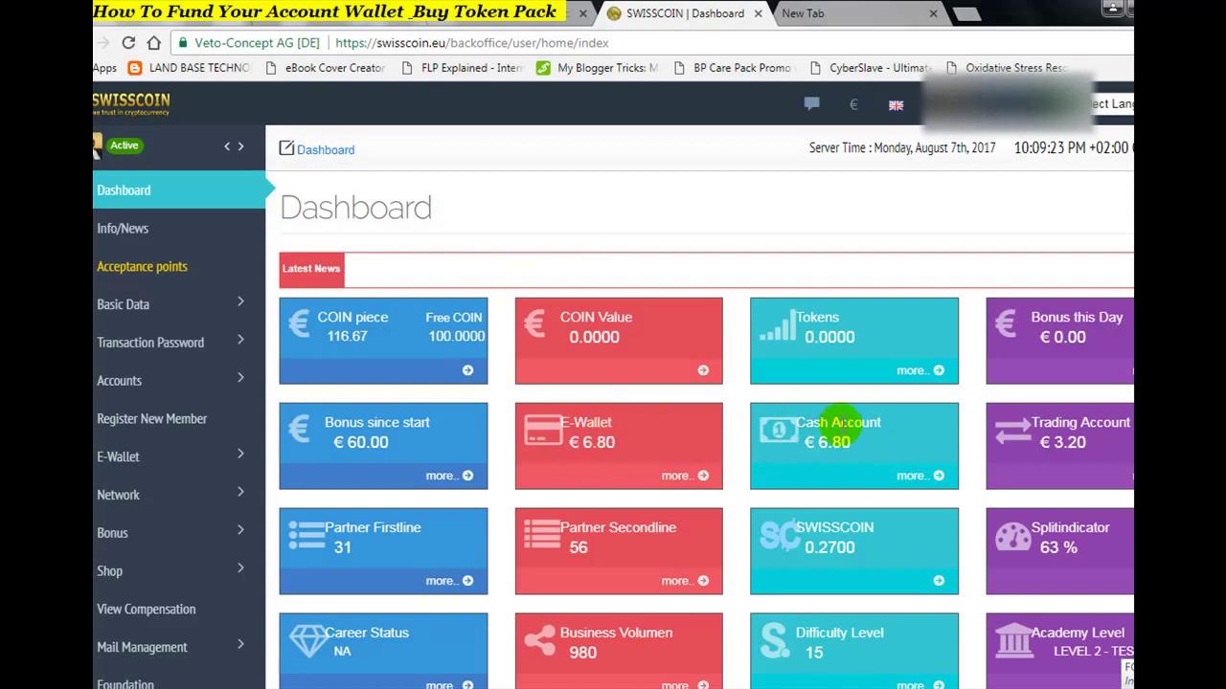
Review the token packs on the shop's Buying Packs page and switch back to the tab with the Dashboard
click(111, 573)
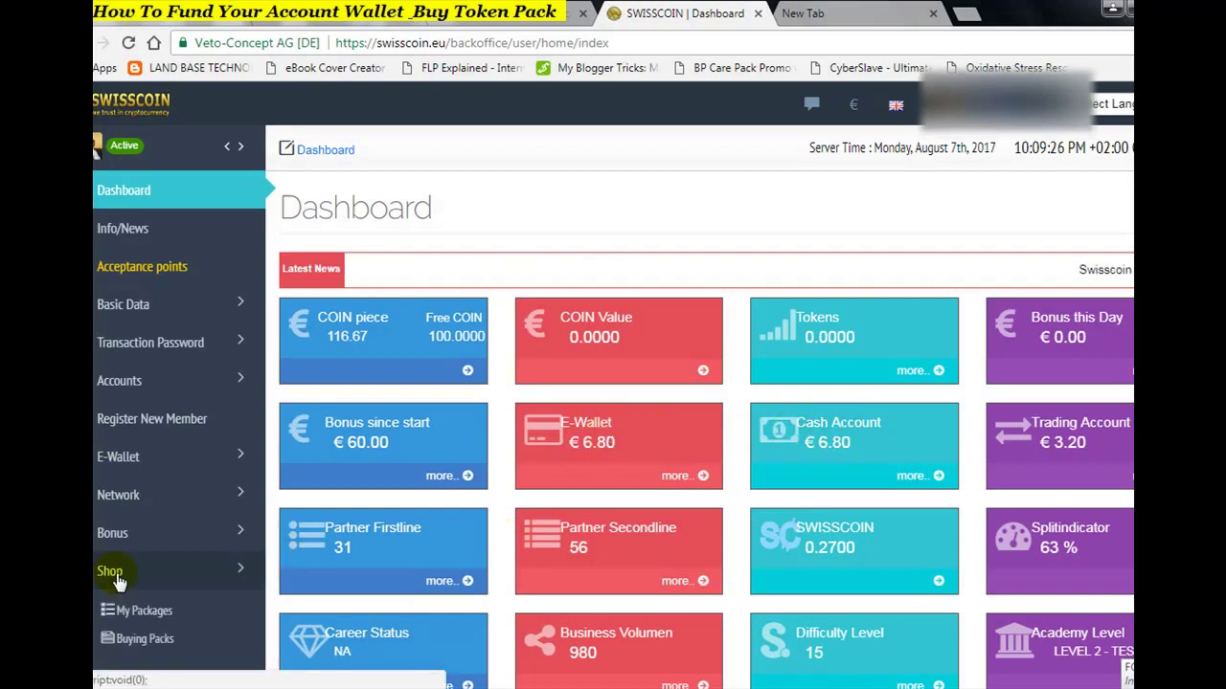
click(142, 634)
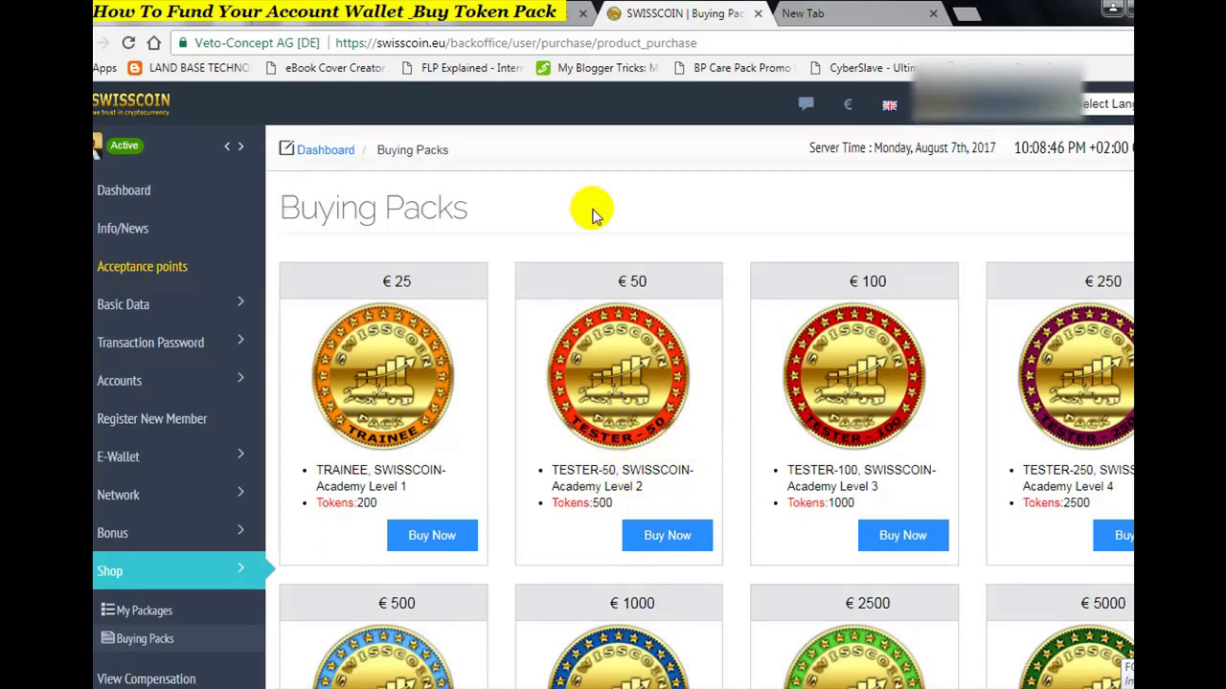
scroll(684, 150, down, 1)
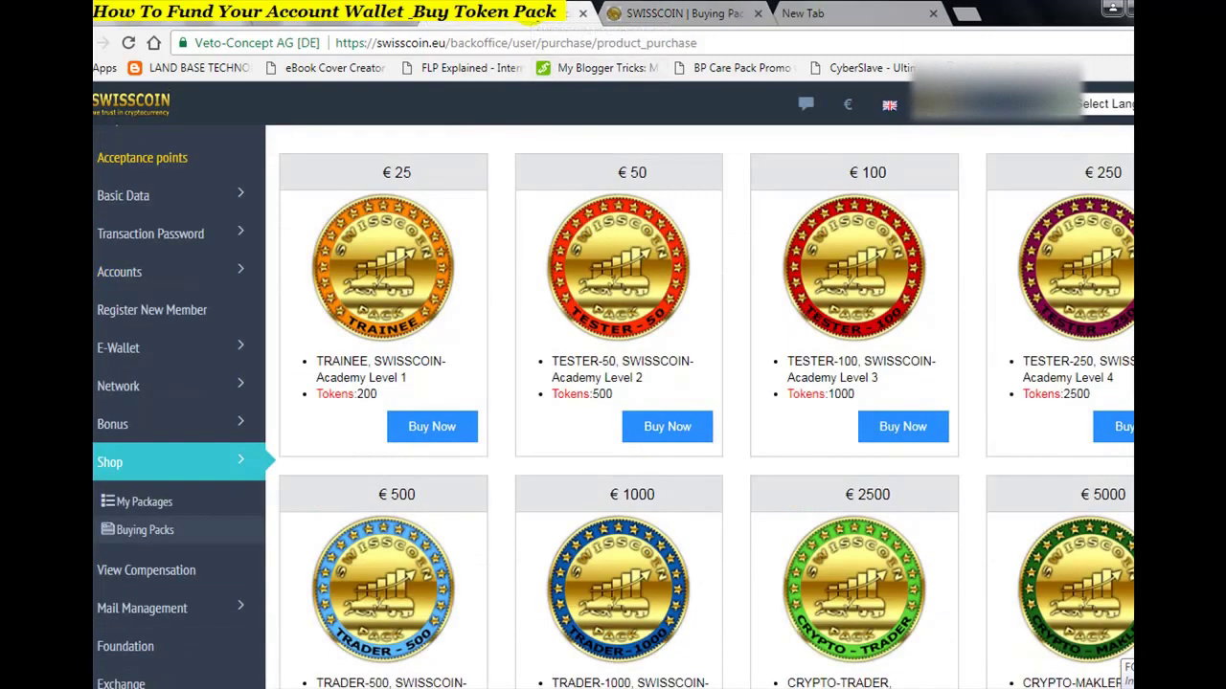
scroll(268, 127, up, 1)
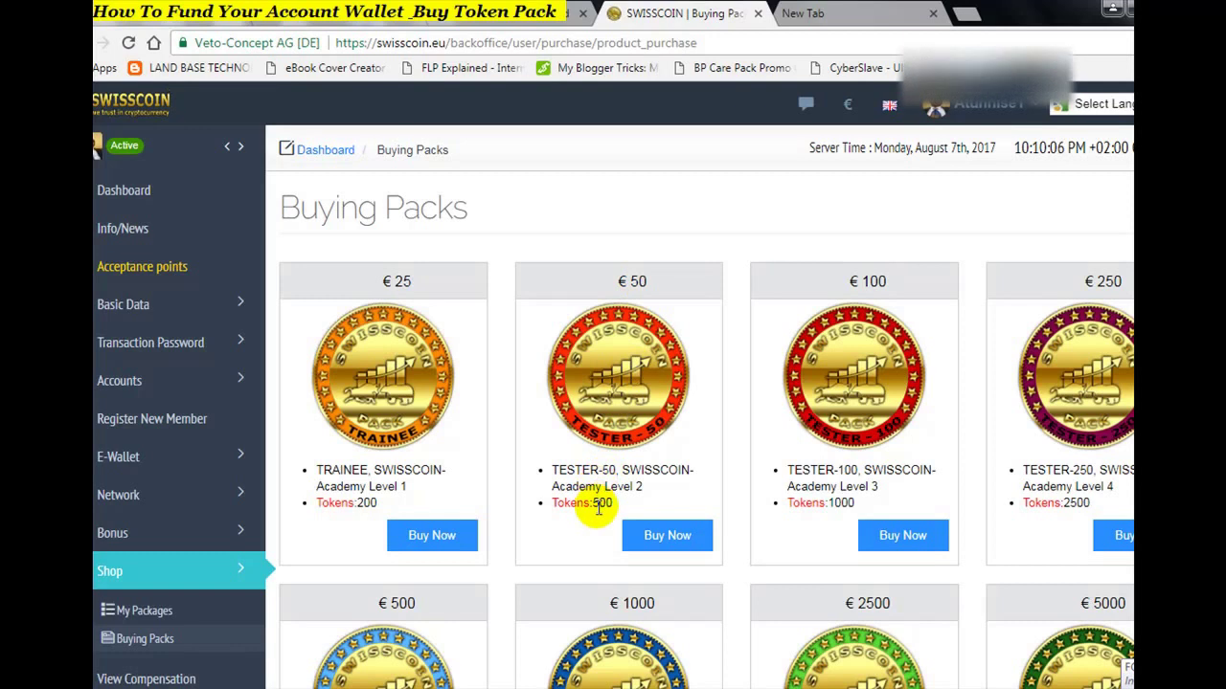
click(537, 23)
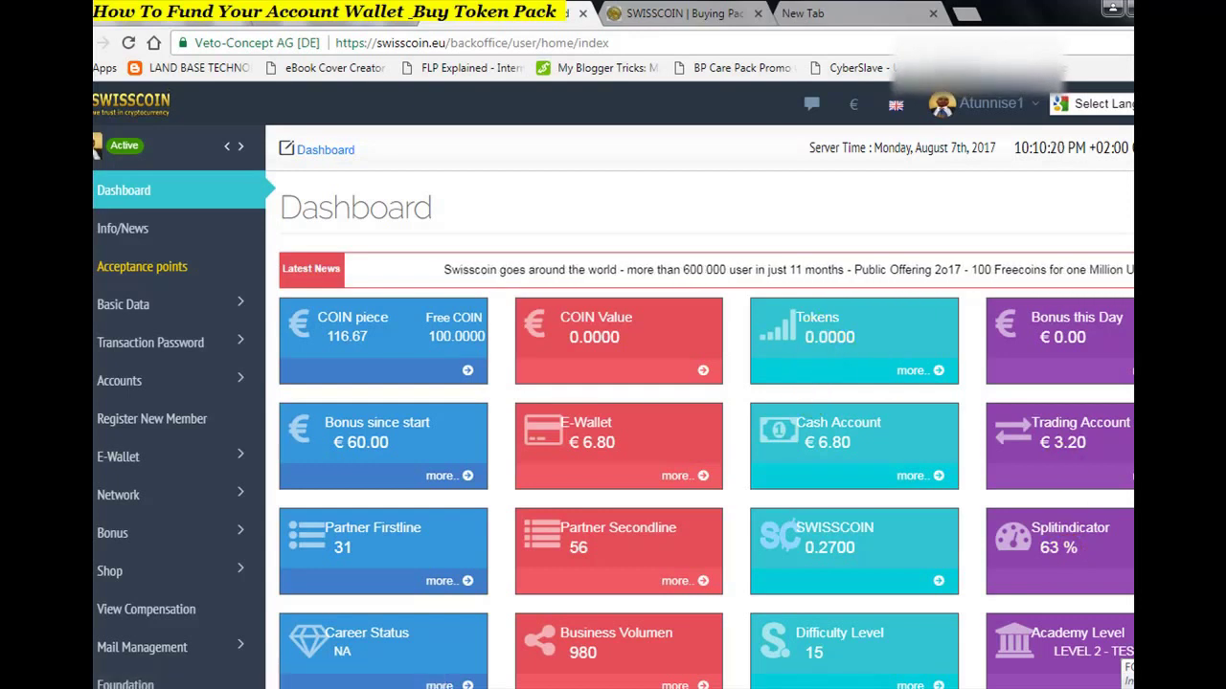
scroll(613, 412, down, 1)
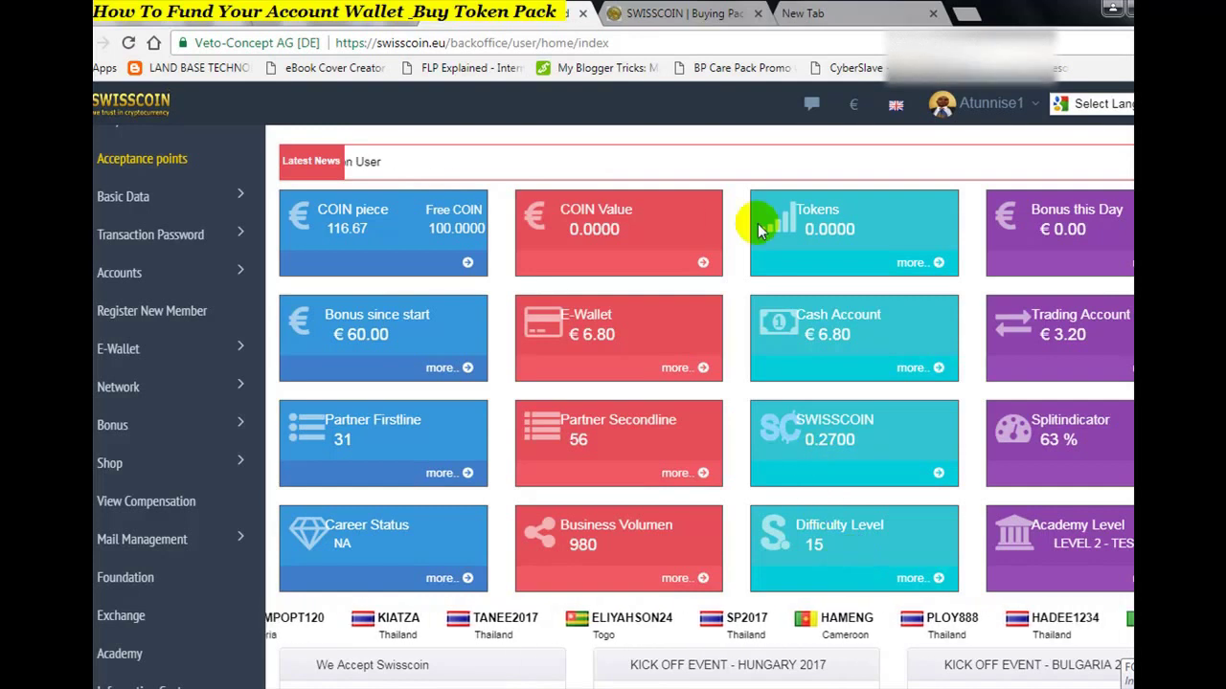
click(673, 16)
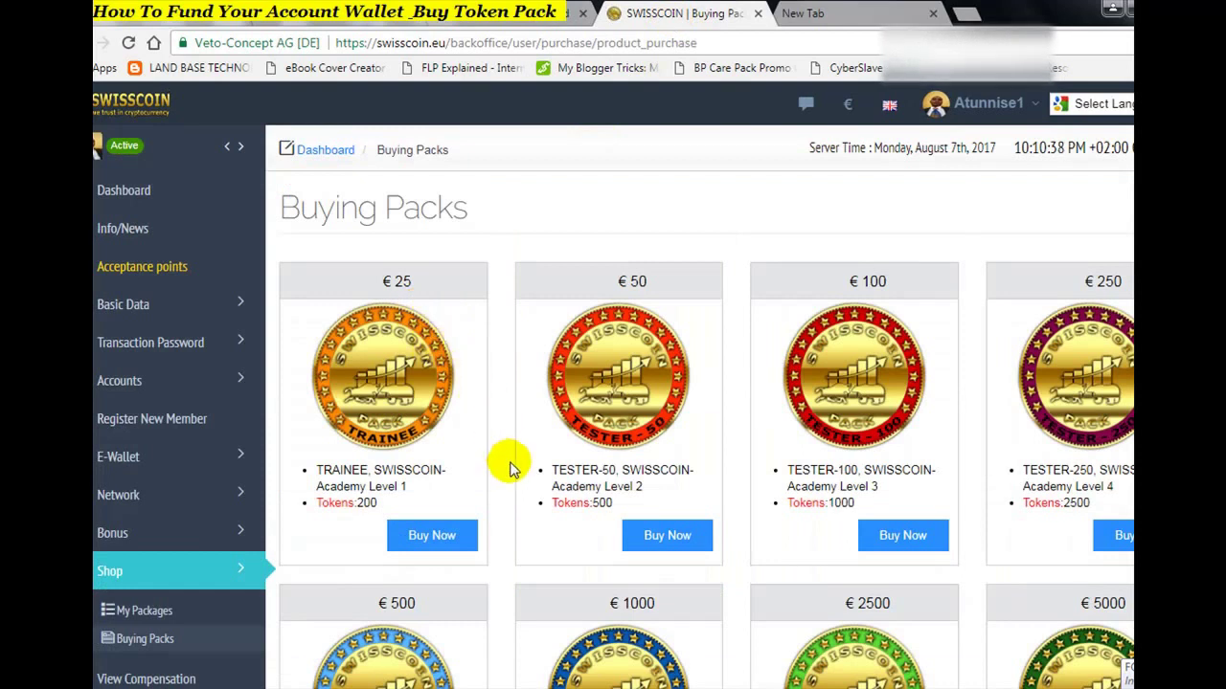
click(538, 23)
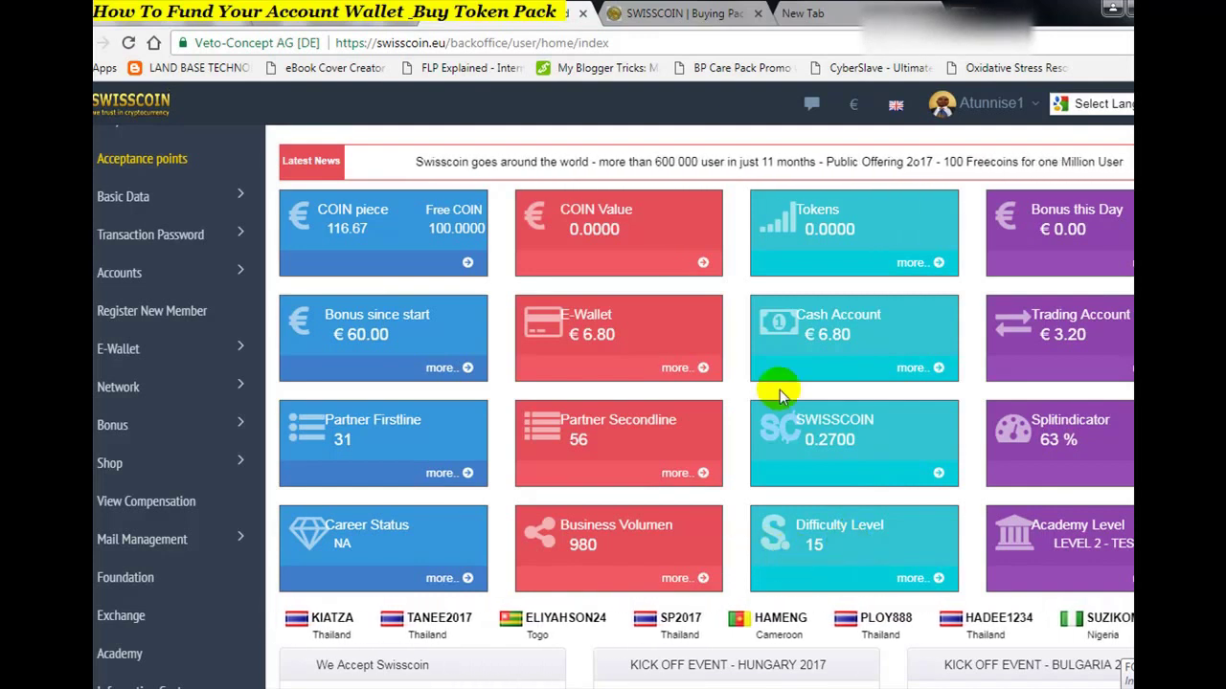
click(689, 15)
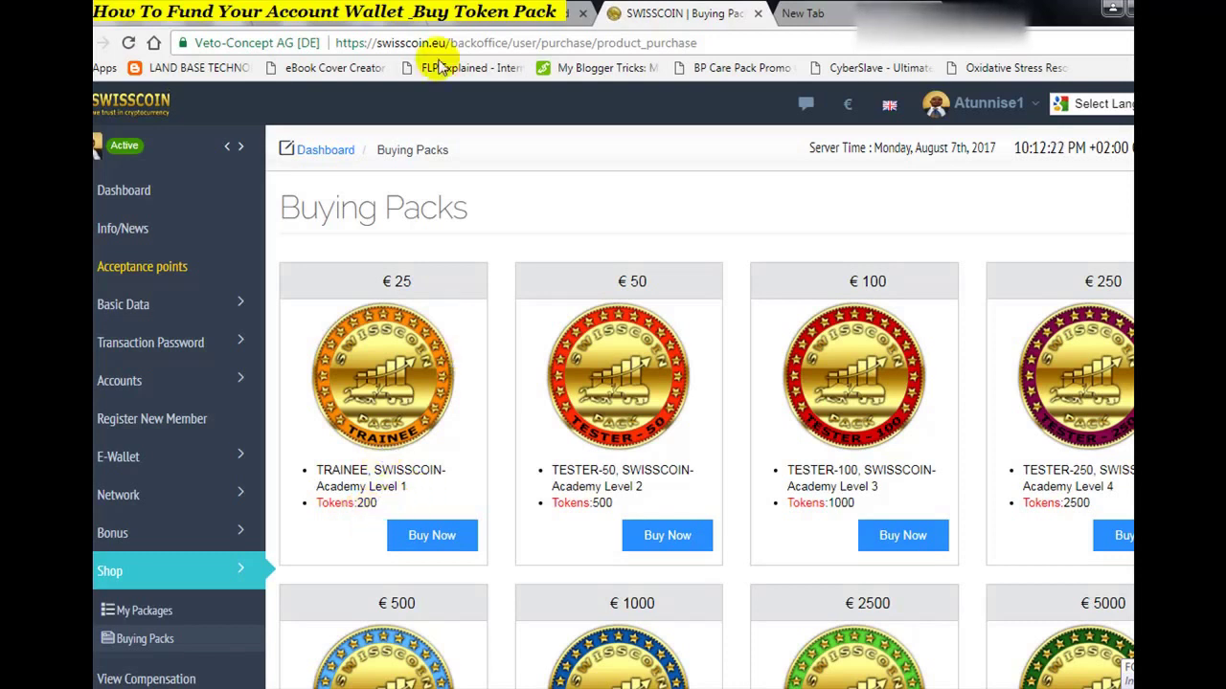
click(488, 14)
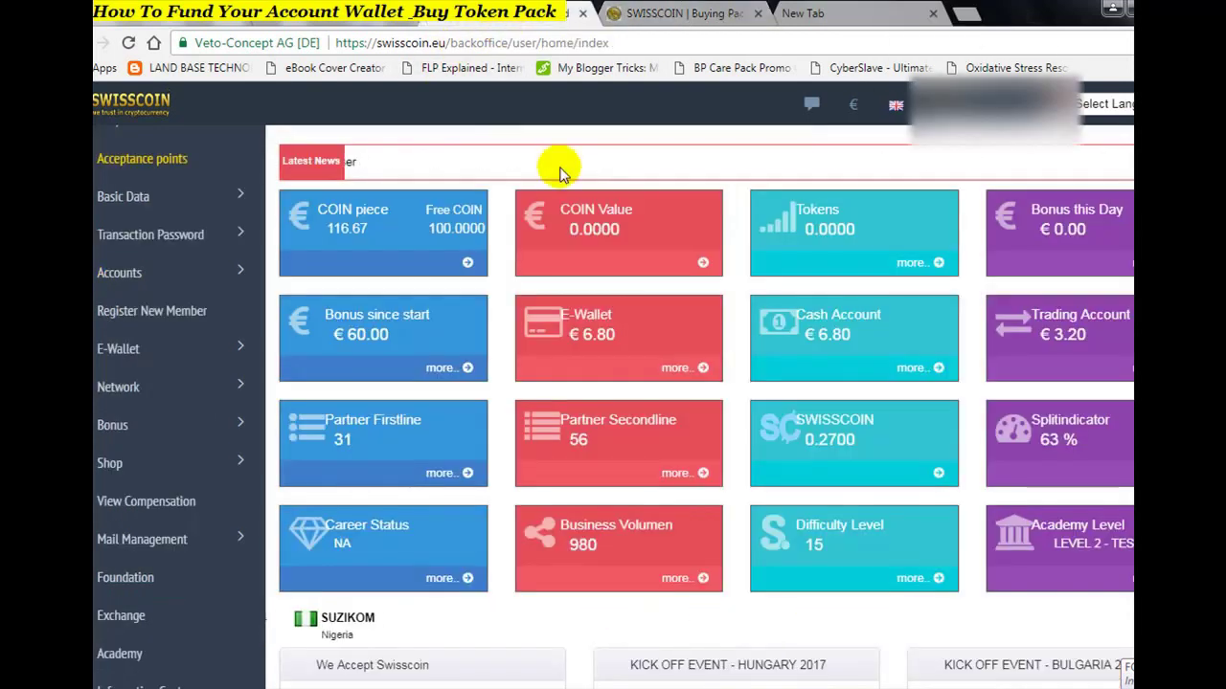
click(815, 542)
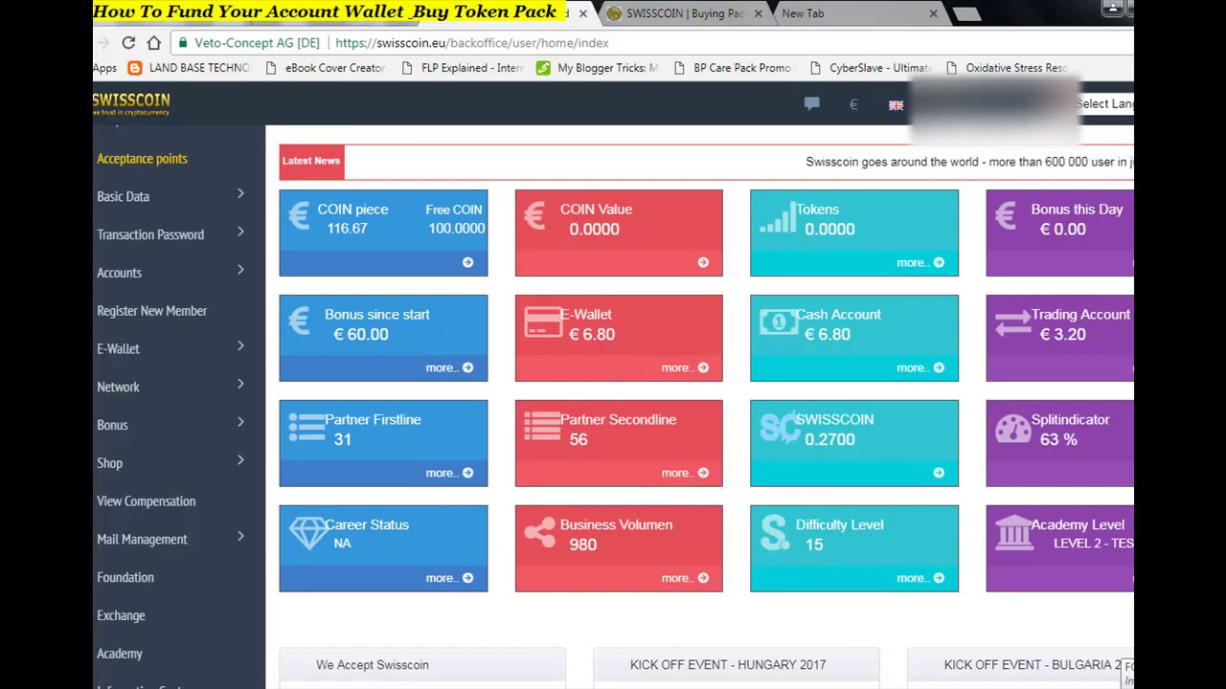
Switch to Calculator, clear the previous result and multiply 1000 by 2
key(alt+Tab)
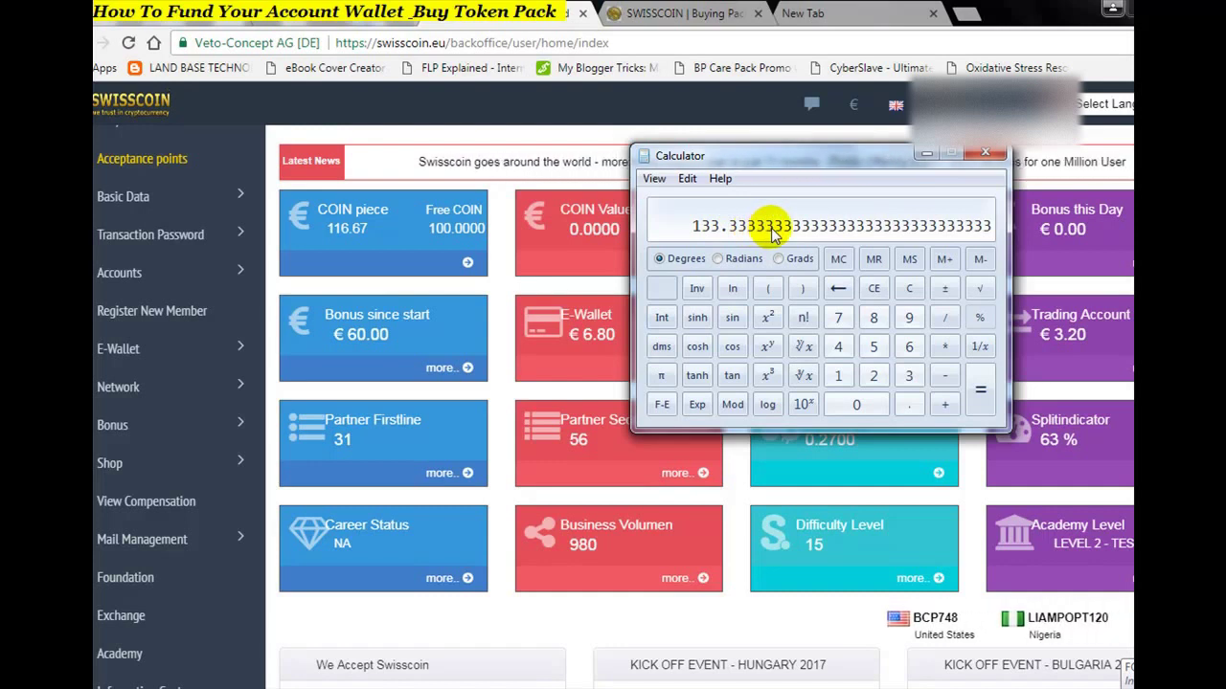
click(905, 296)
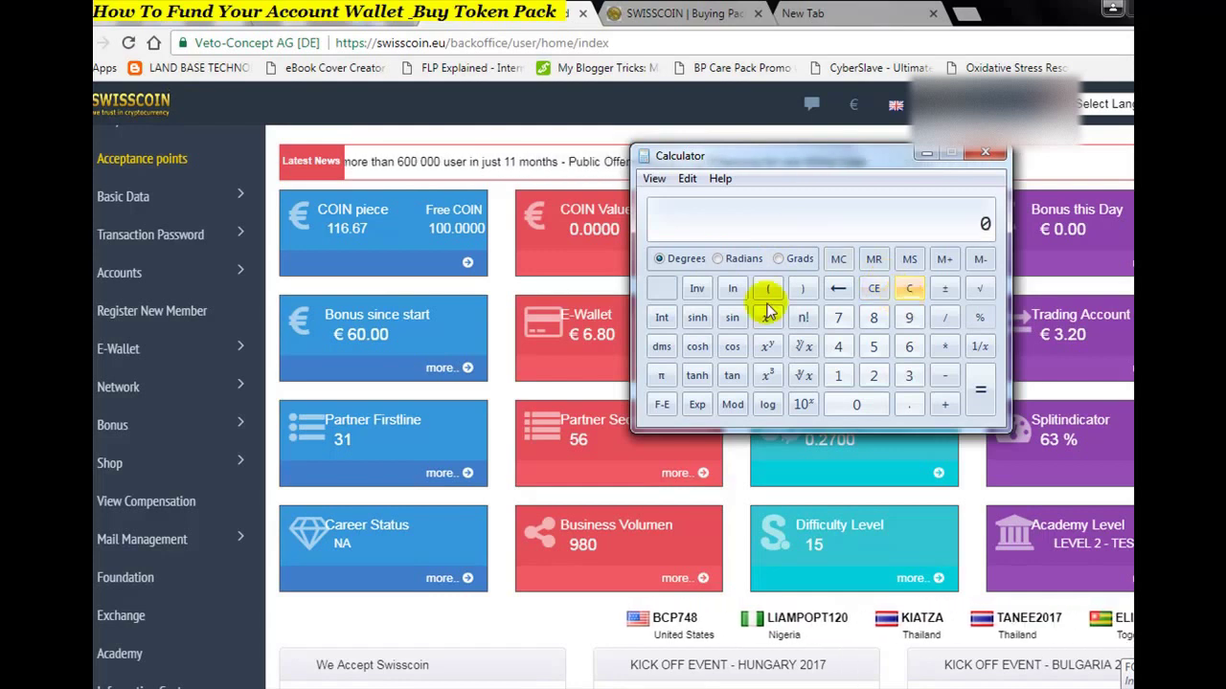
click(840, 377)
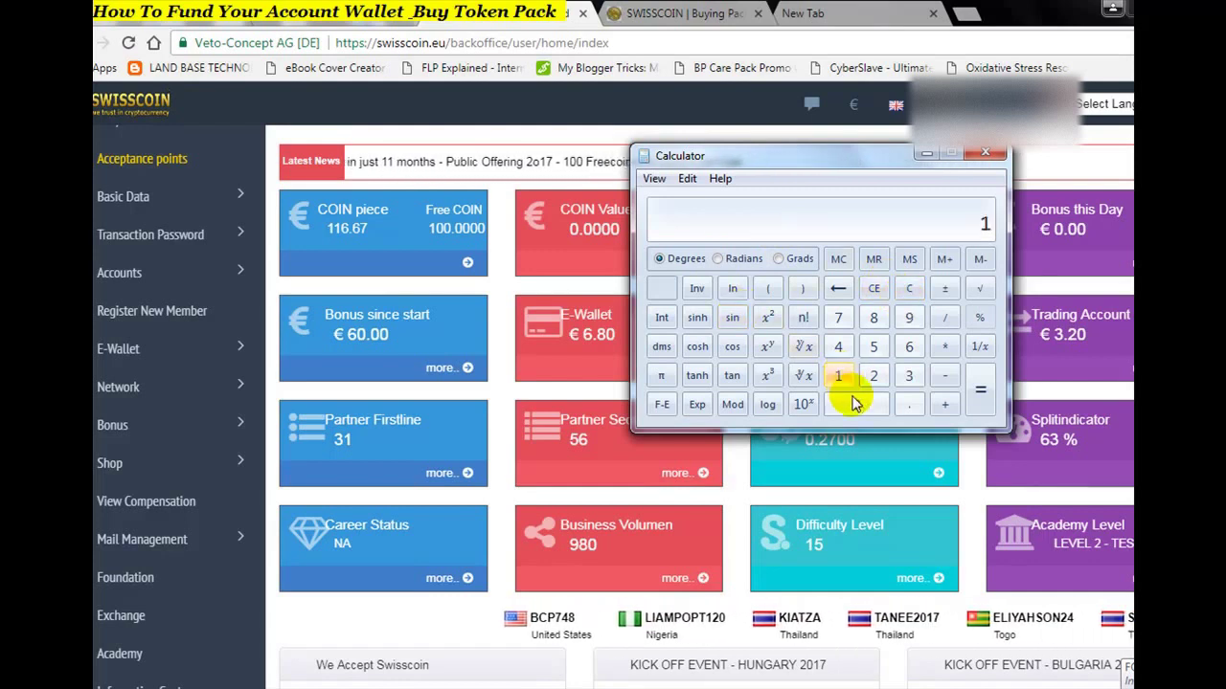
click(855, 404)
click(856, 404)
click(855, 404)
click(856, 404)
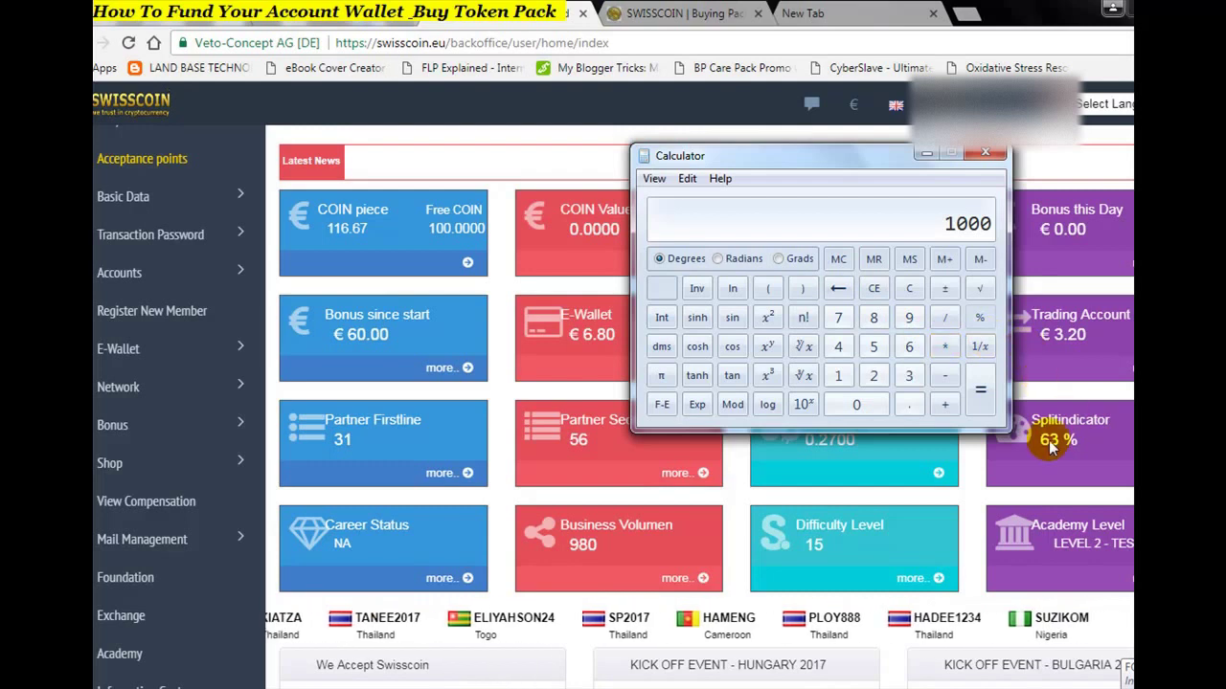
click(938, 348)
click(874, 377)
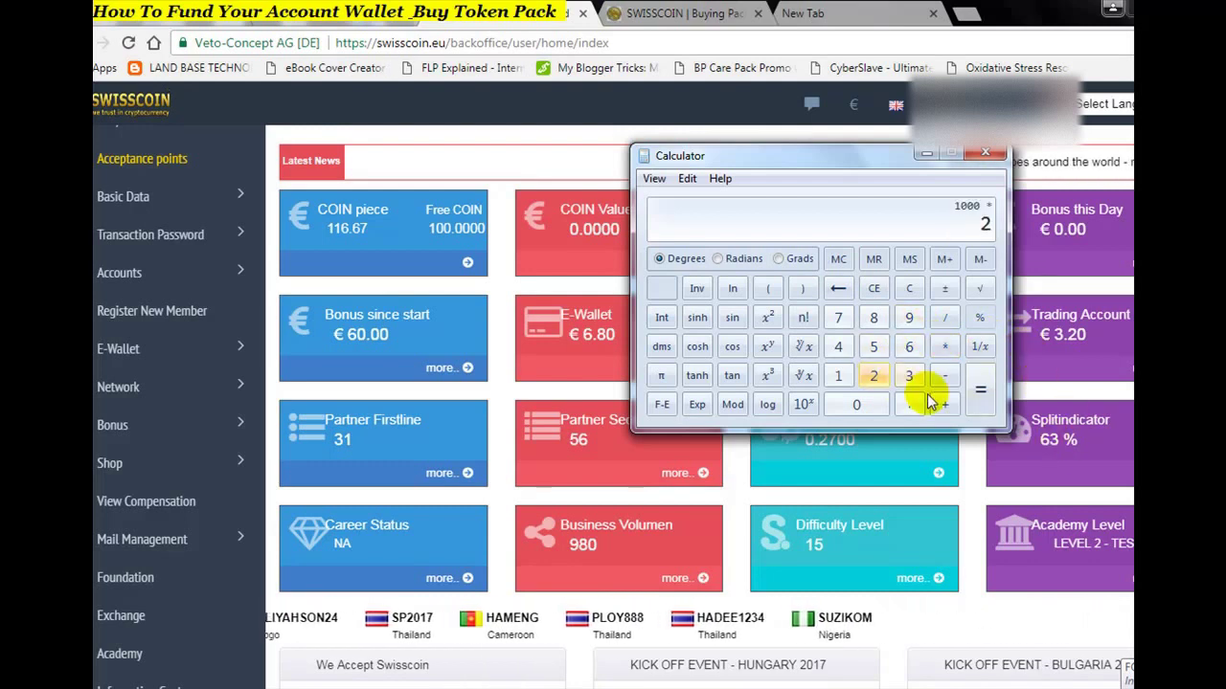
click(980, 392)
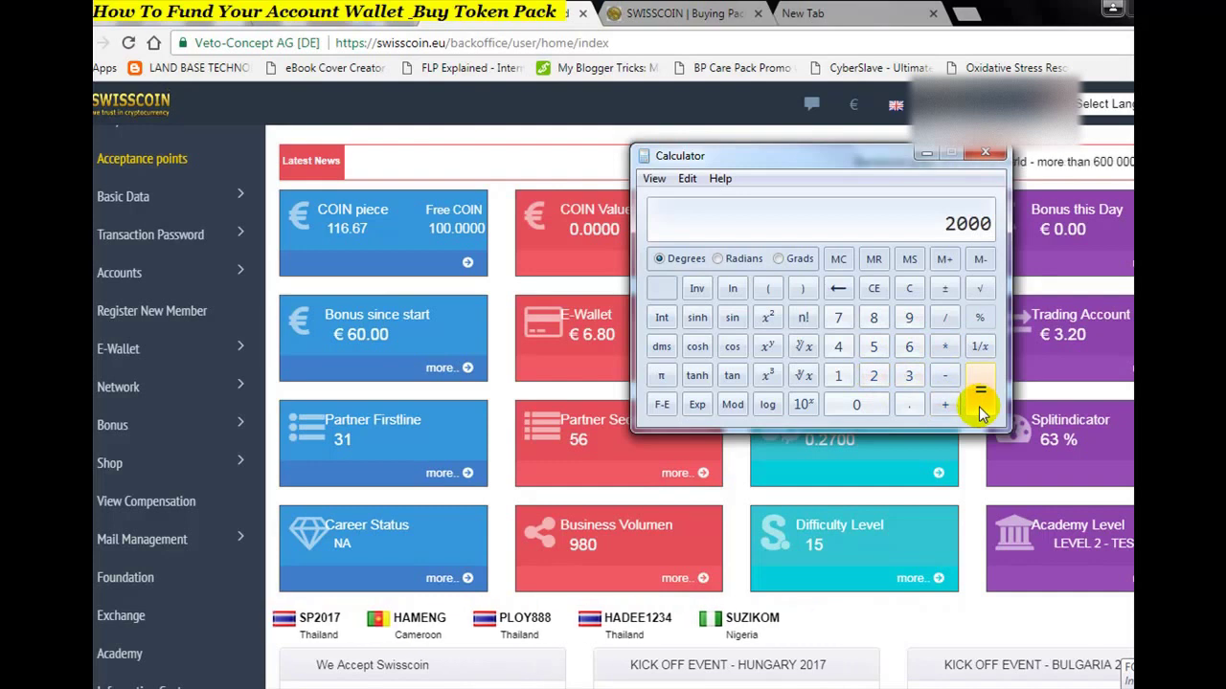
Divide the product by a difficulty level of 15
click(945, 321)
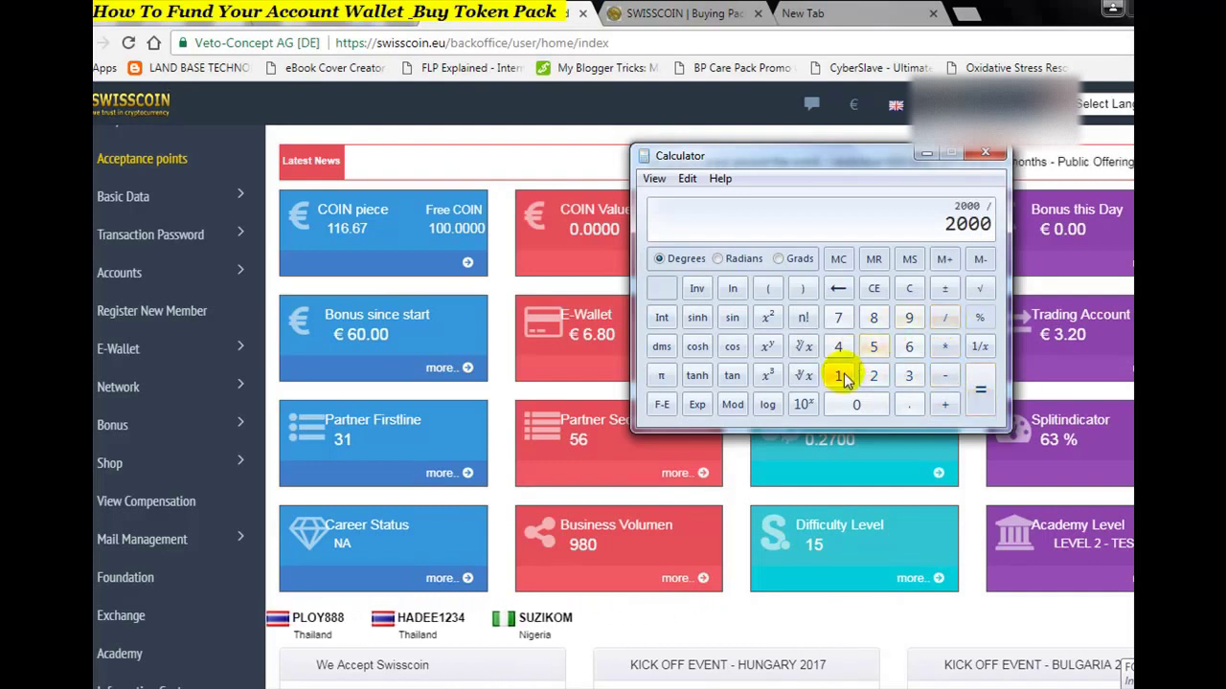
click(873, 349)
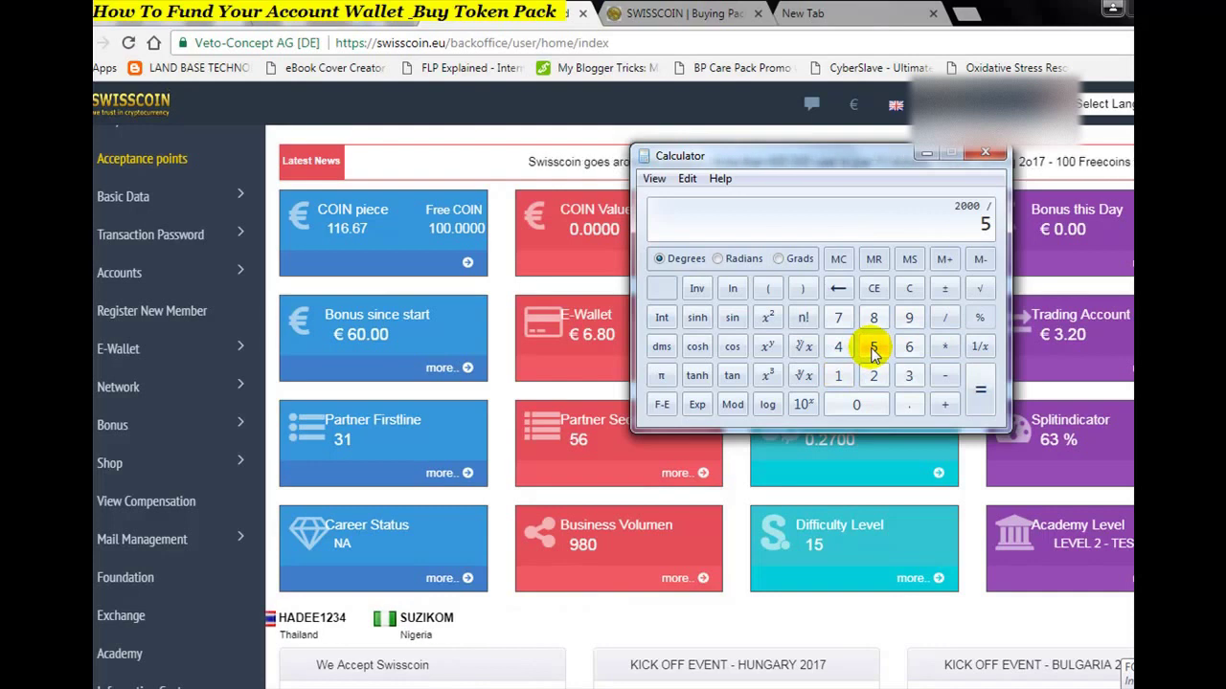
click(838, 289)
click(838, 377)
click(871, 347)
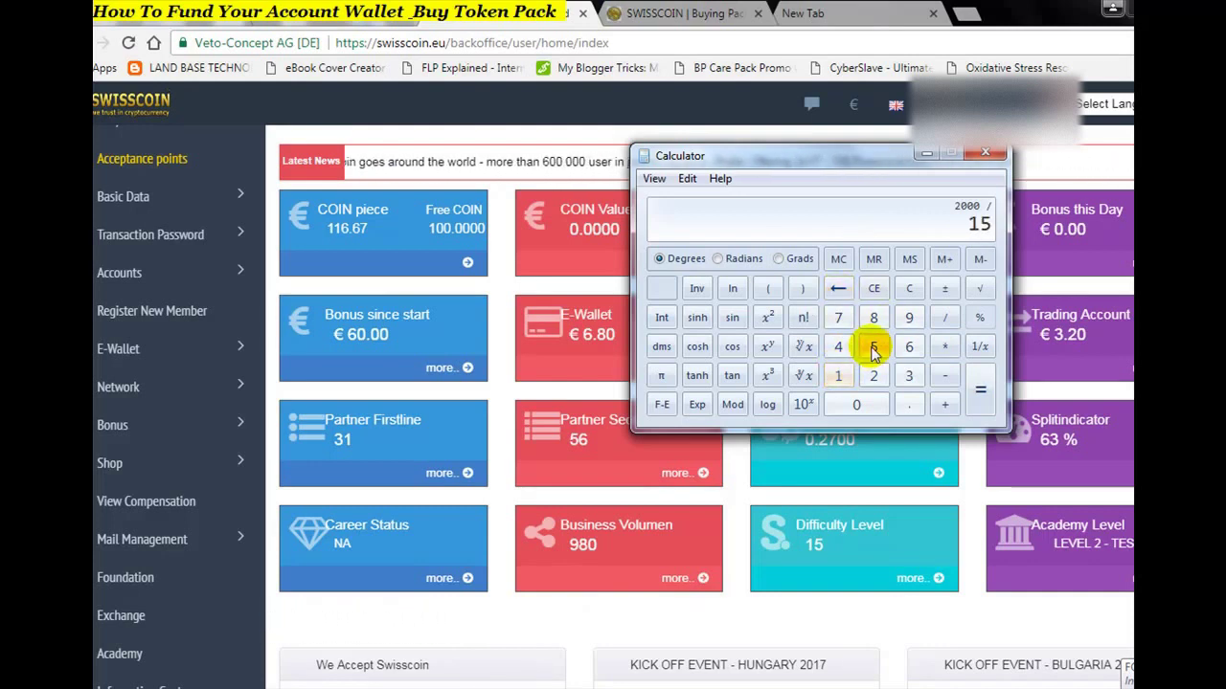
click(977, 396)
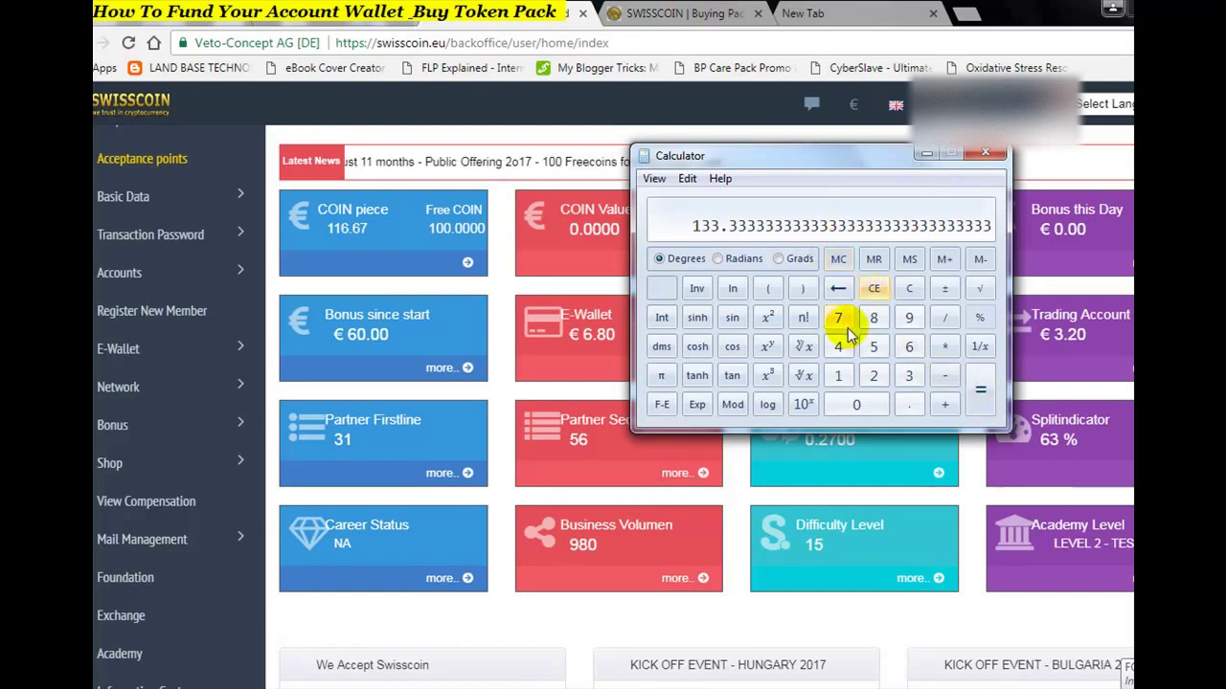
Clear the calculation, divide 2000 by 20 and return to the Dashboard's coin and wallet tiles
click(909, 290)
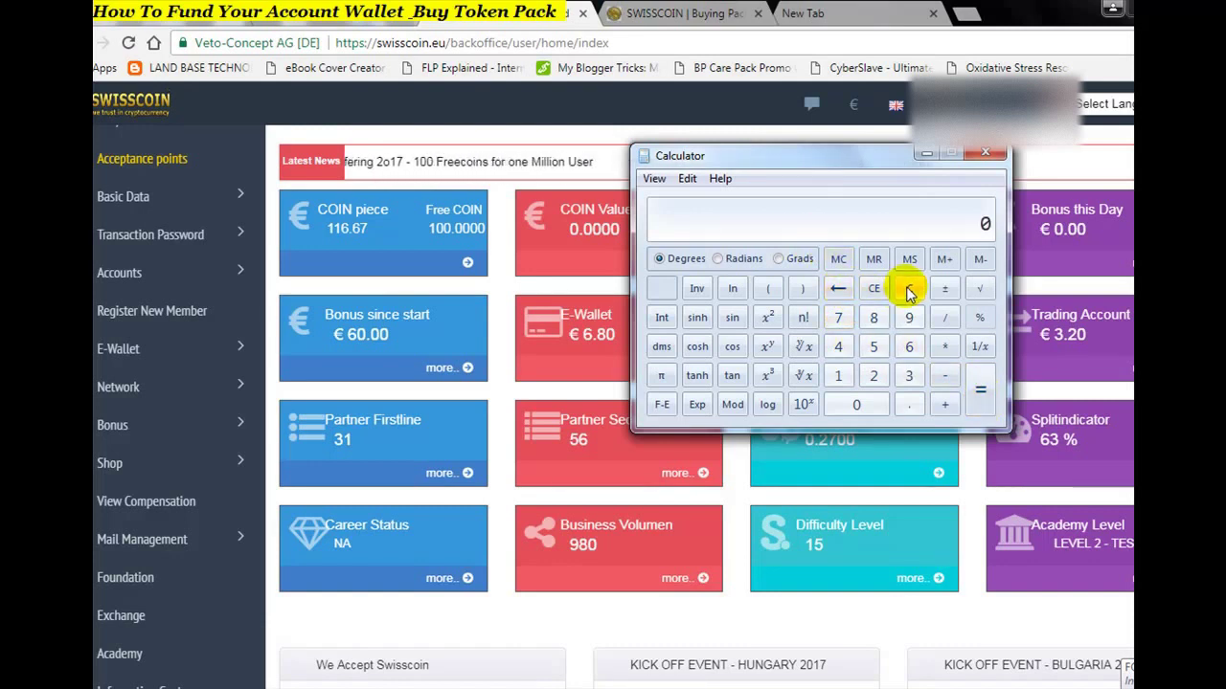
click(867, 406)
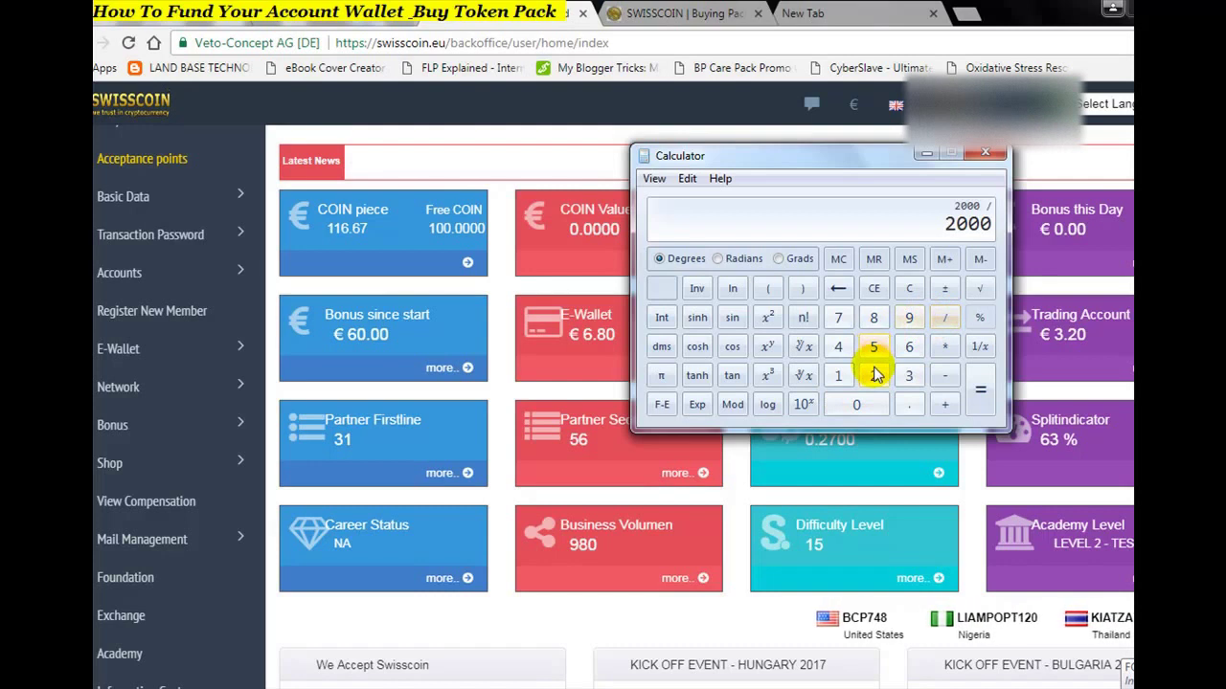
click(862, 405)
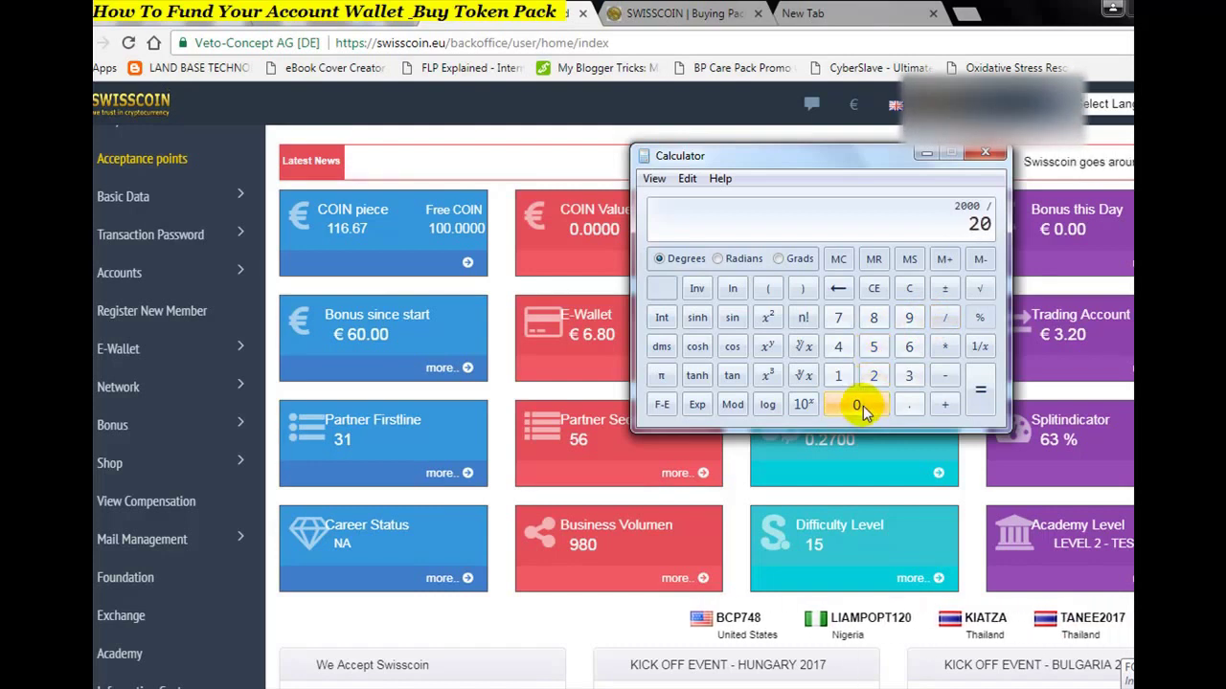
click(981, 393)
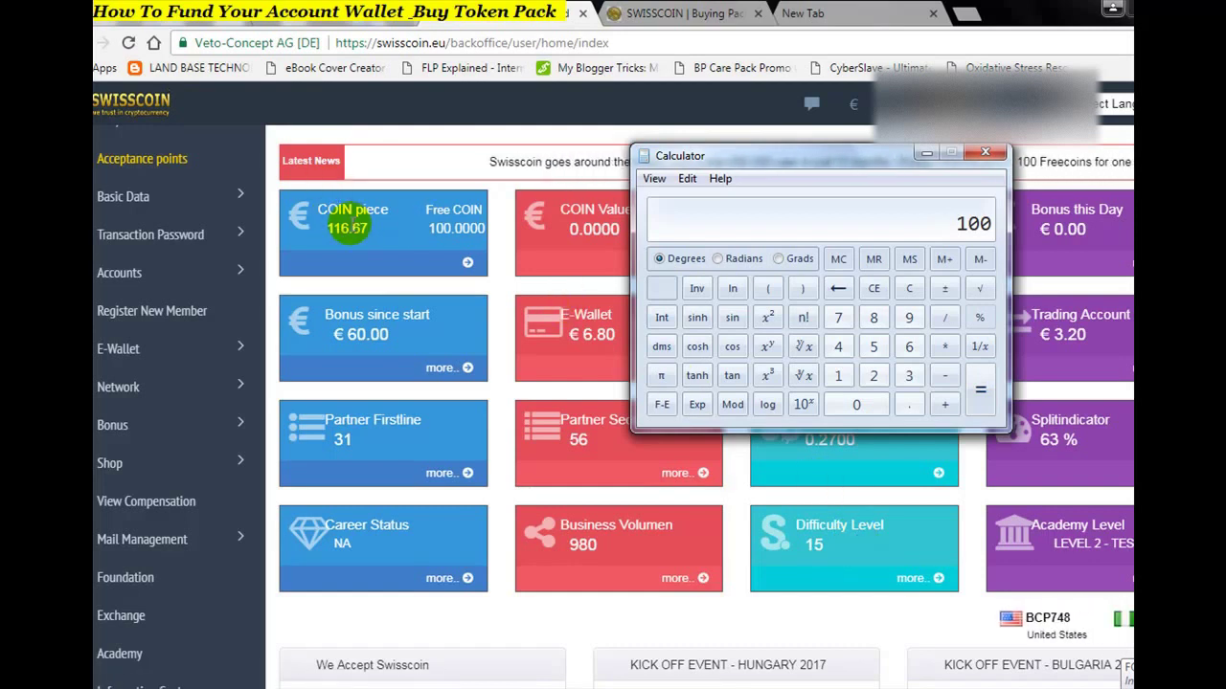
click(334, 211)
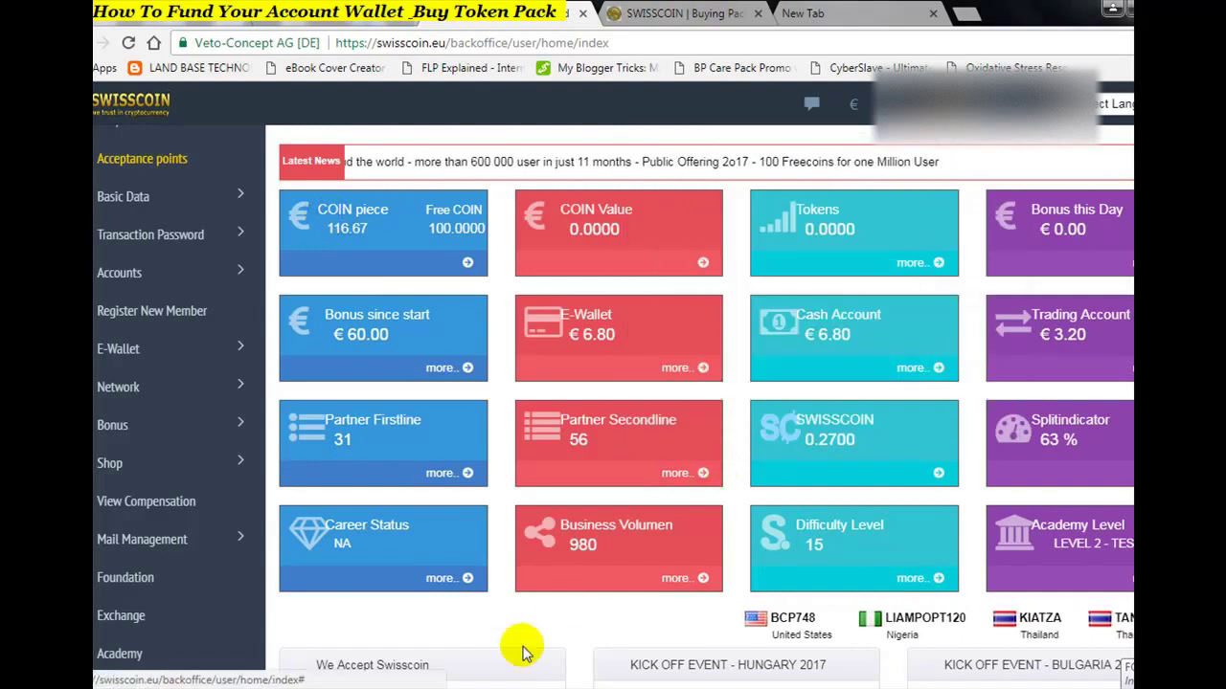
click(598, 687)
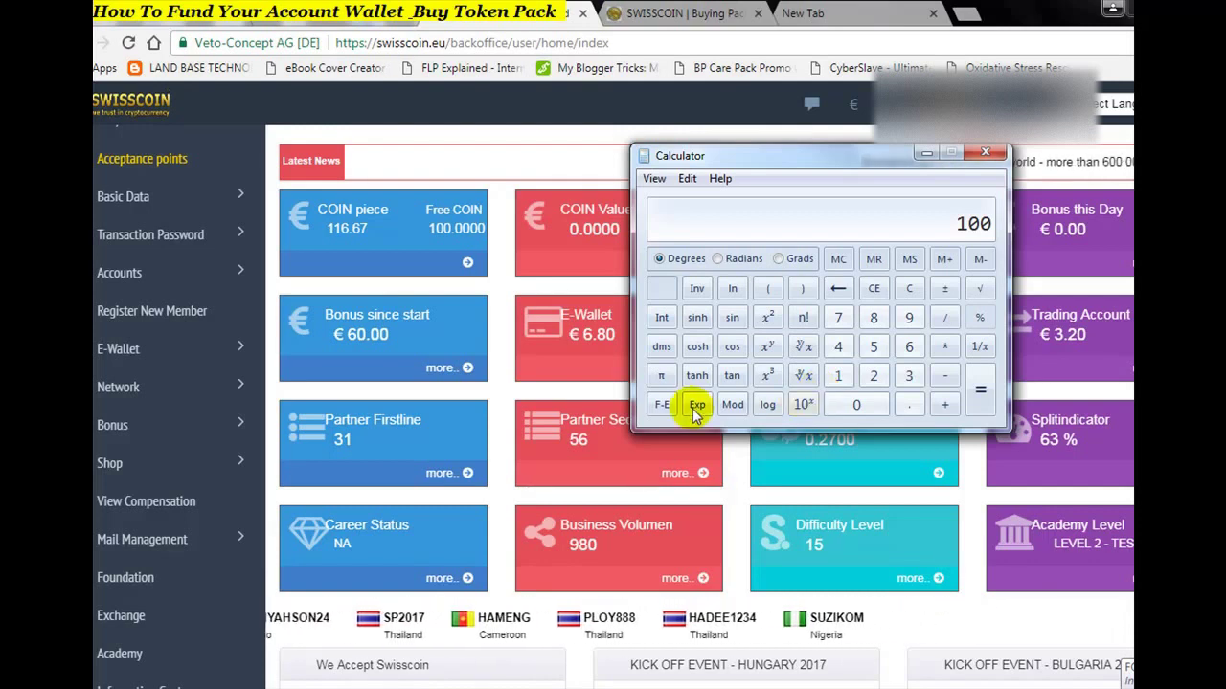
click(582, 316)
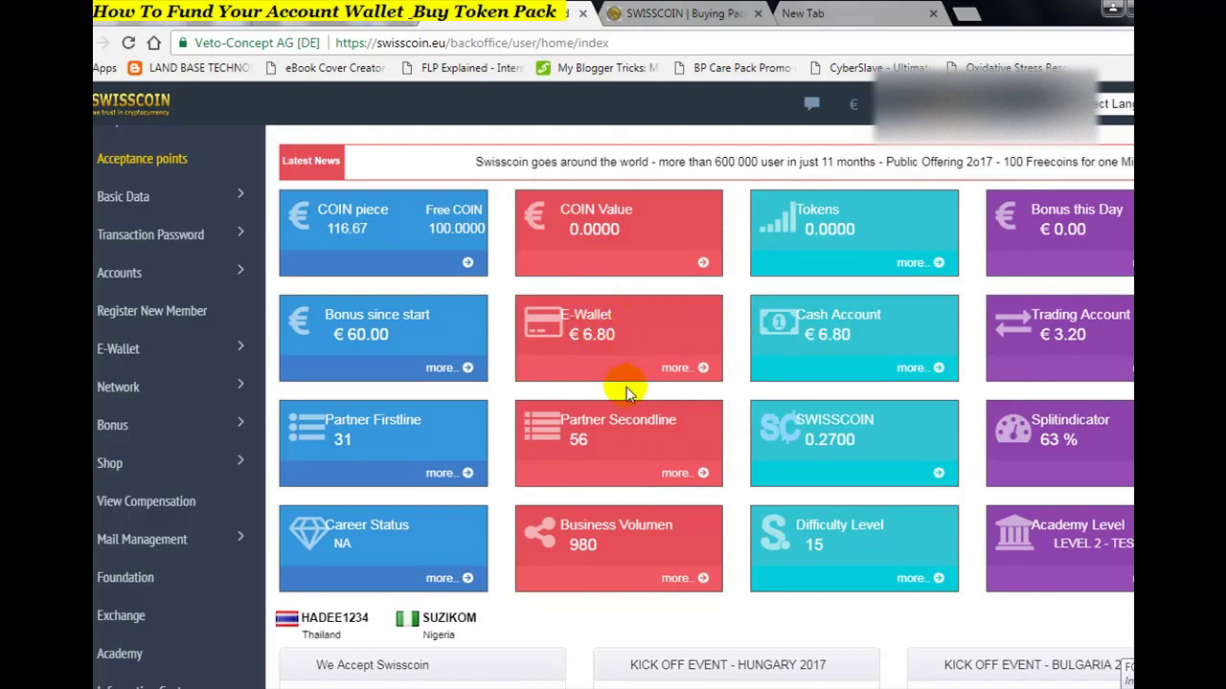
Check the Buying Packs page against the Dashboard and open the purchase page of the € 50 TESTER-50 pack
click(708, 14)
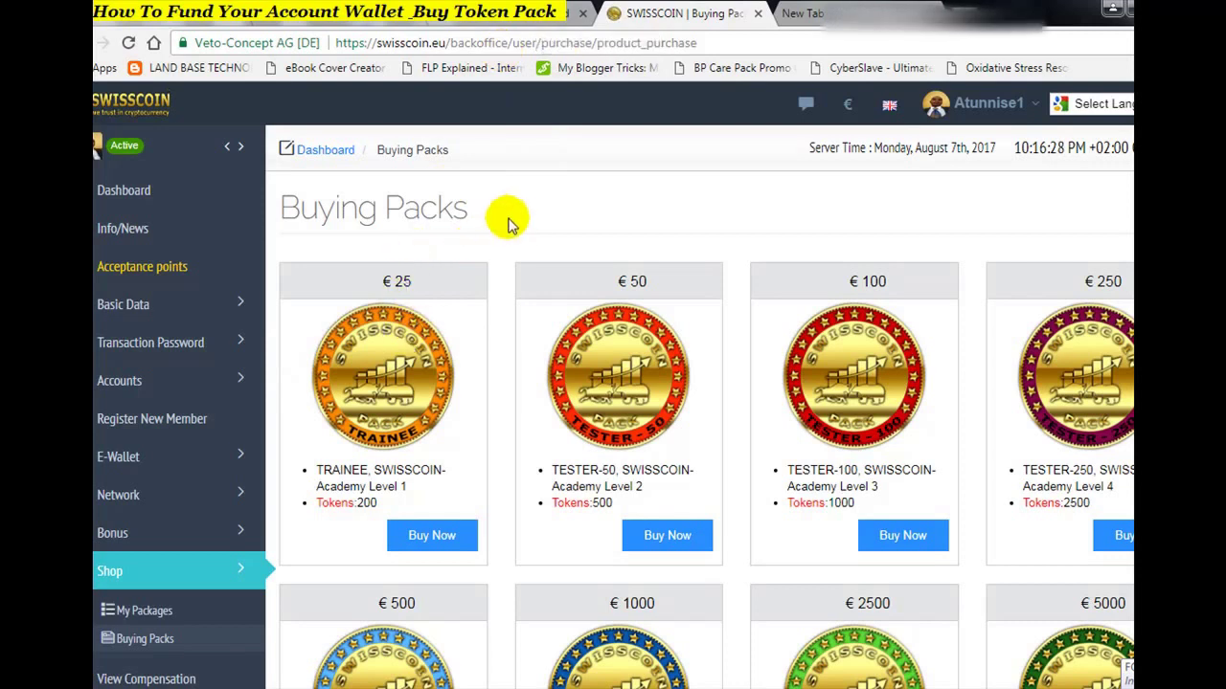
click(530, 23)
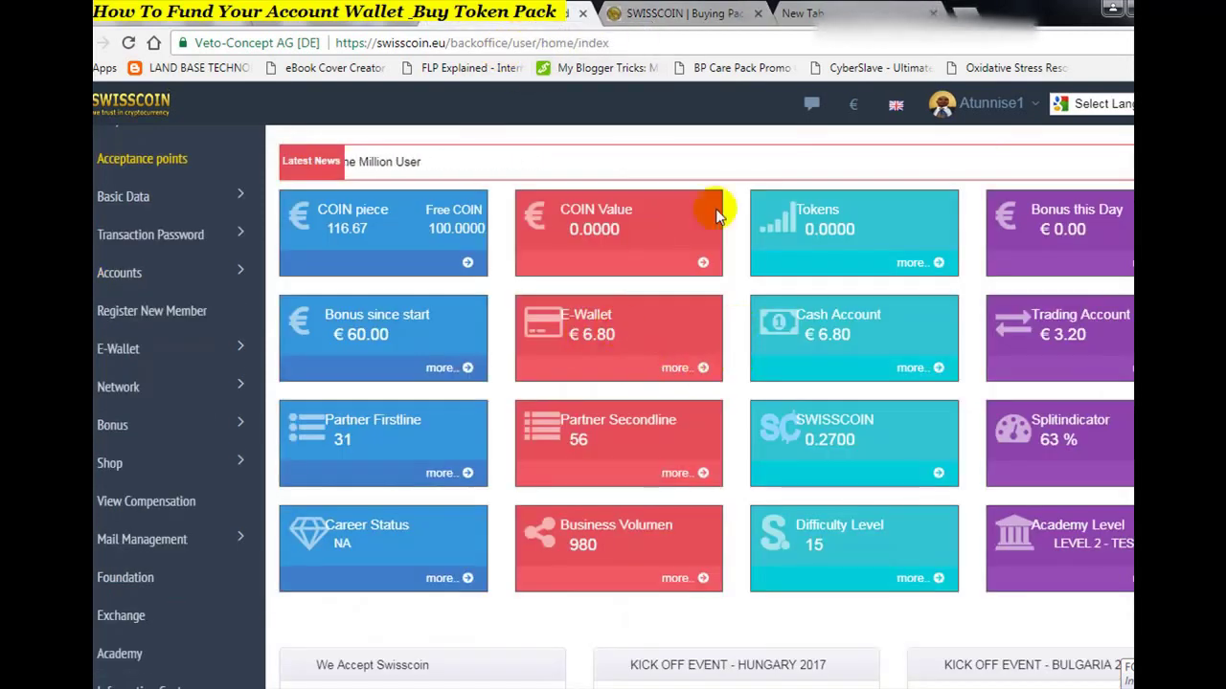
click(661, 15)
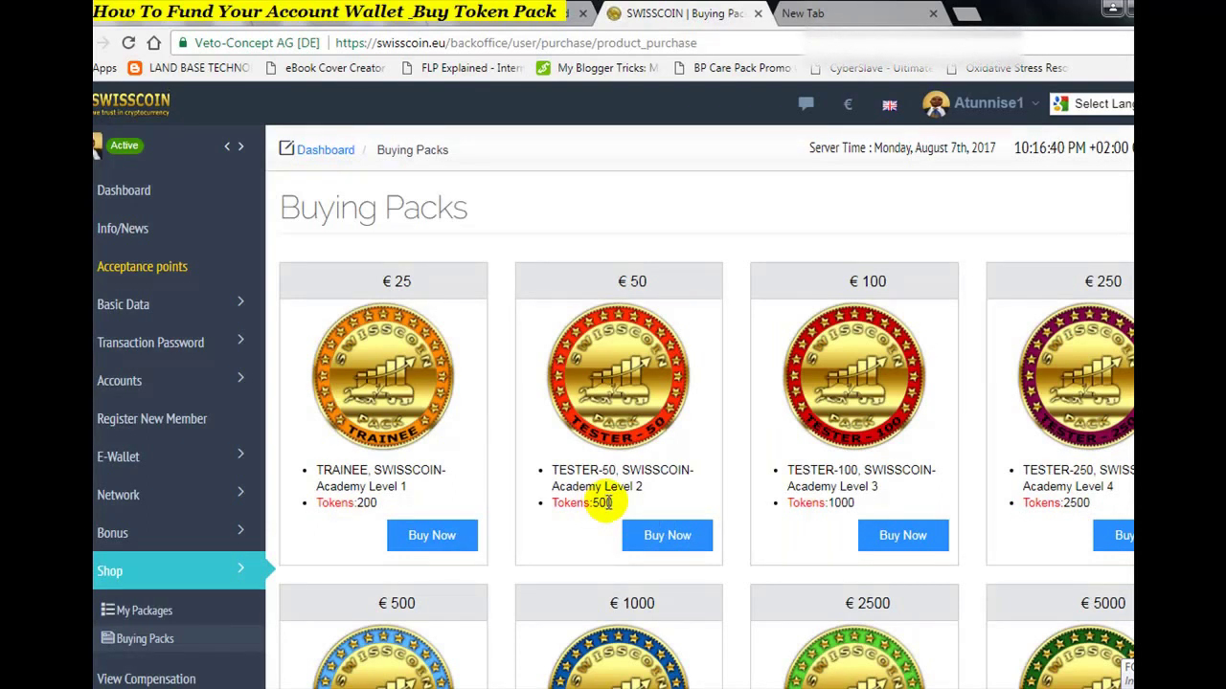
click(670, 536)
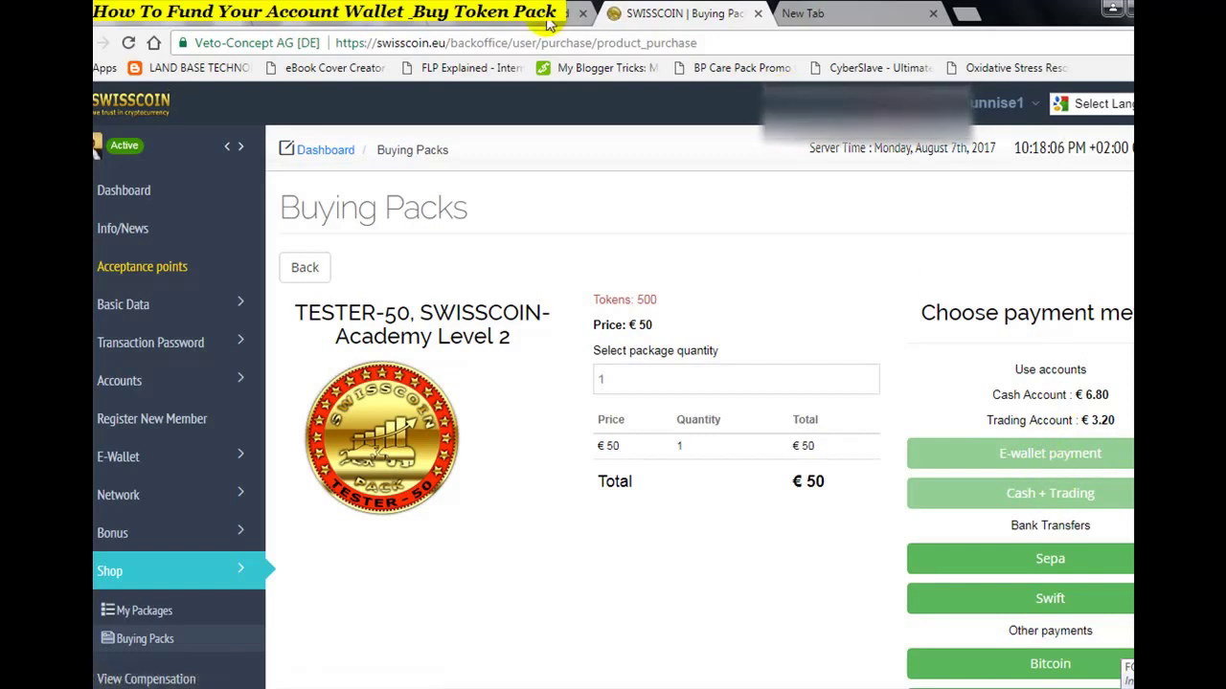
key(alt+Left)
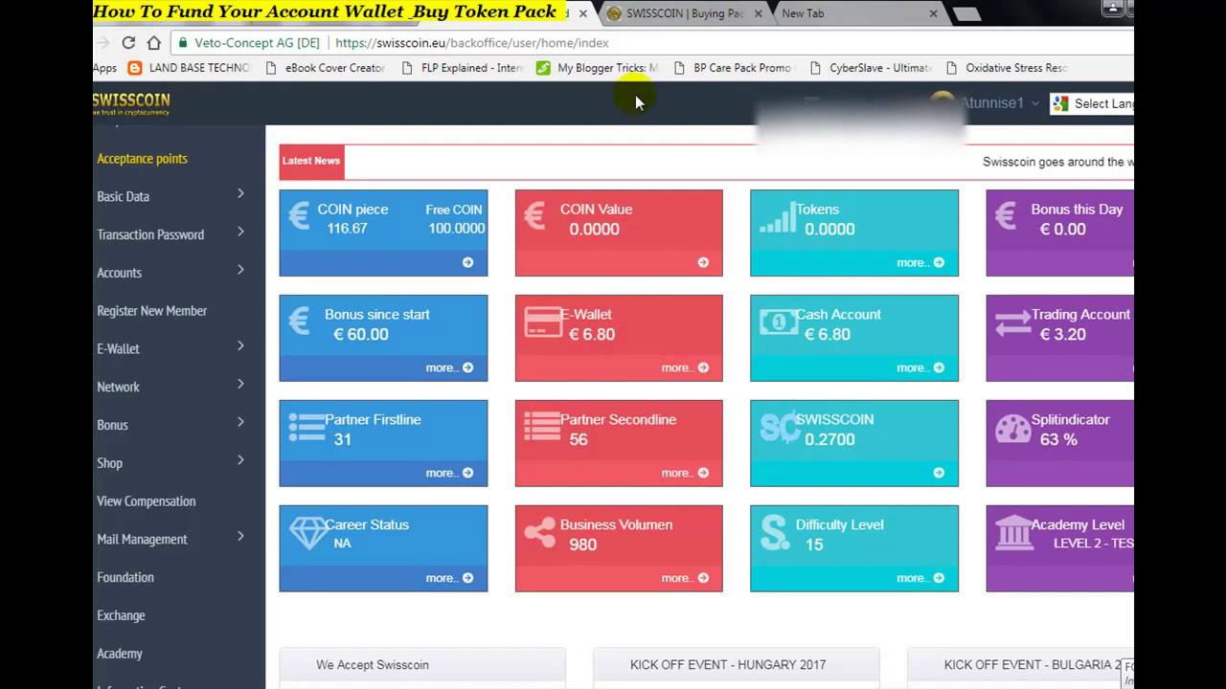
click(673, 15)
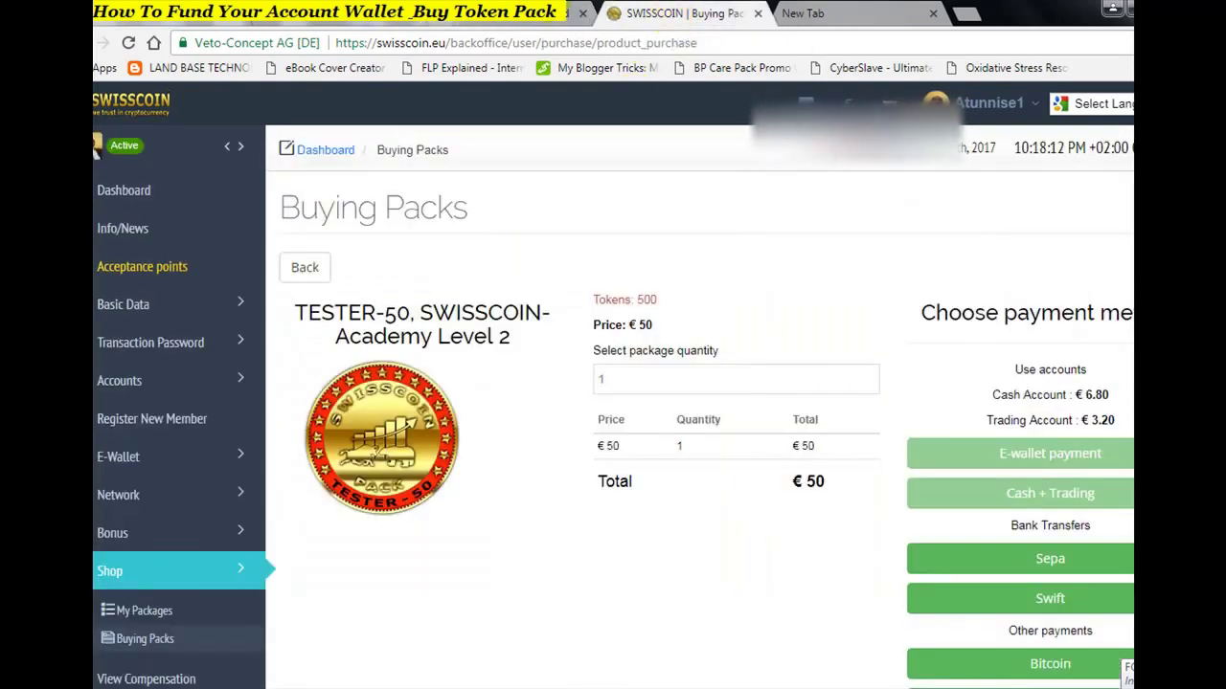
click(546, 14)
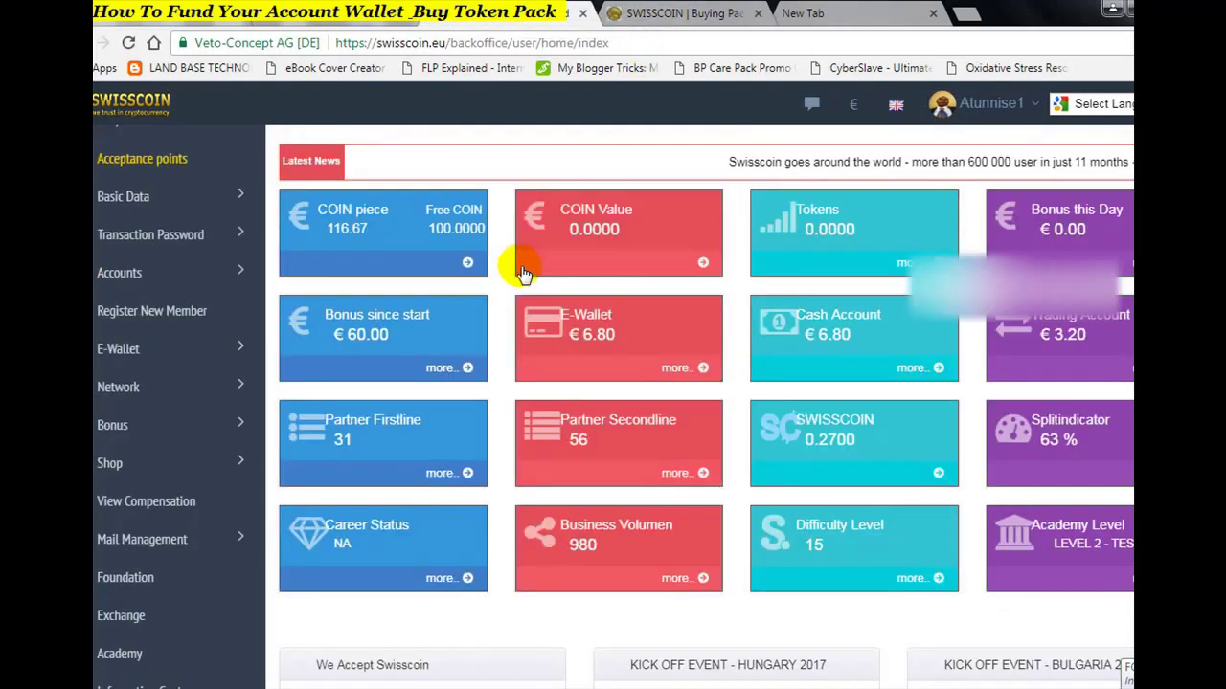
click(685, 16)
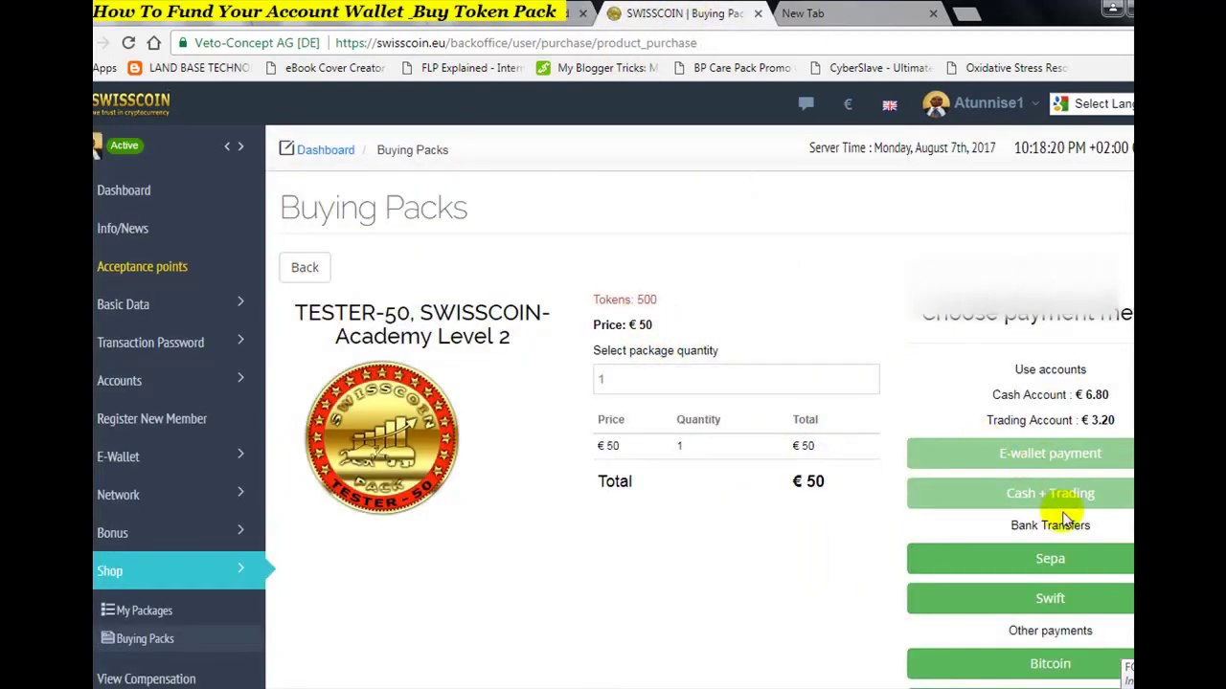
scroll(1115, 357, down, 2)
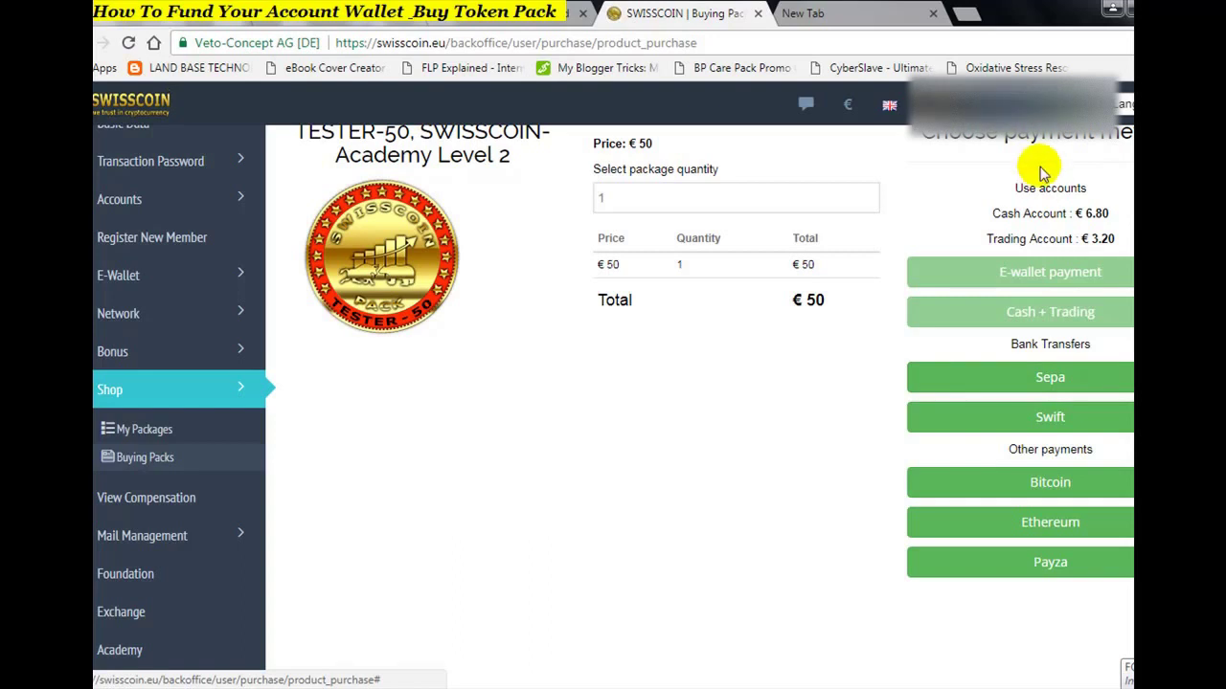
Check the Dashboard once more and return from the TESTER-50 purchase page to the full Buying Packs list
click(522, 21)
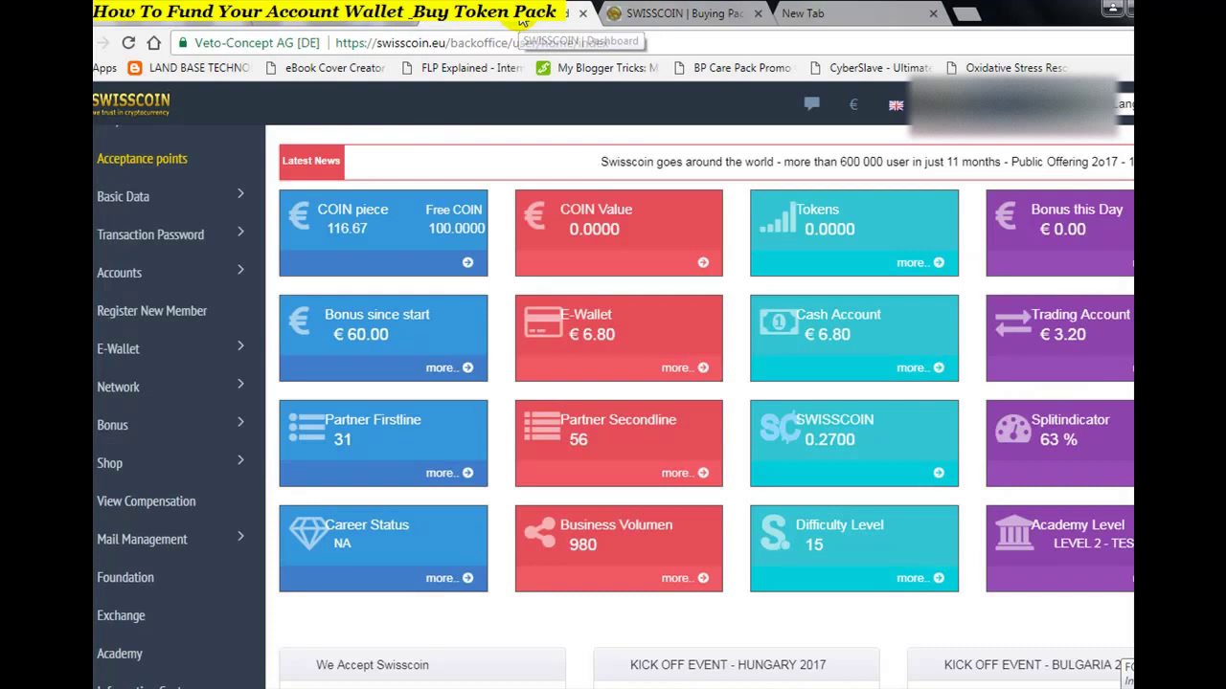
click(637, 14)
scroll(699, 402, up, 2)
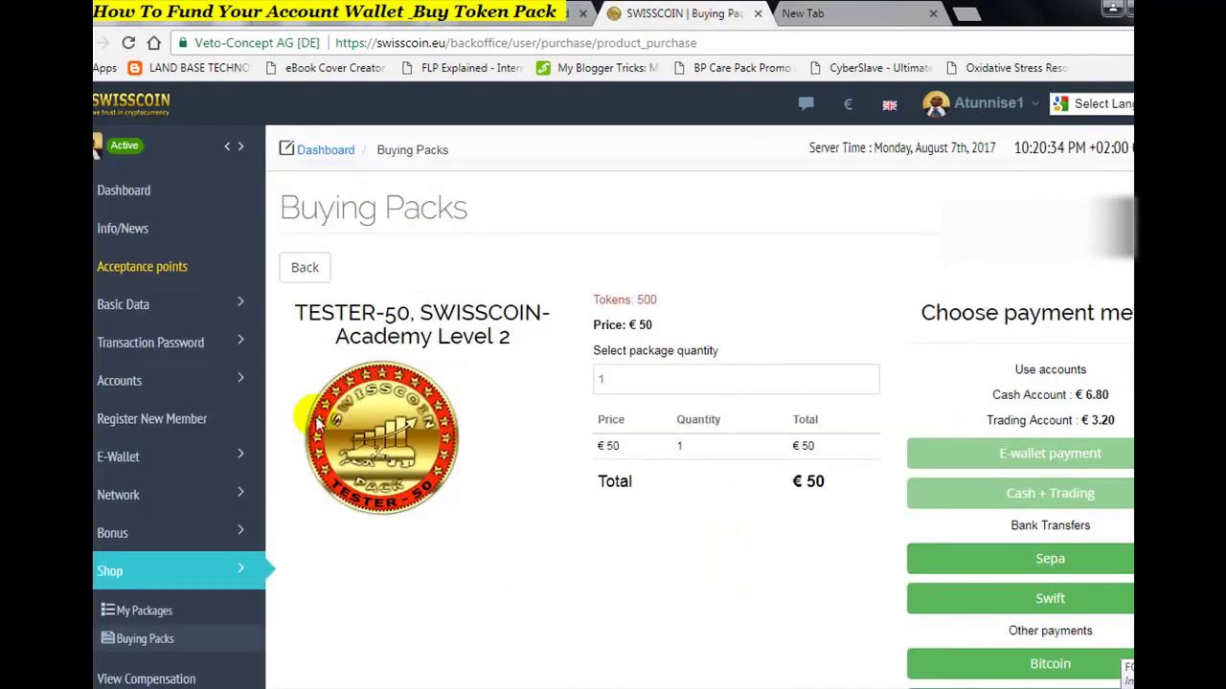
click(146, 641)
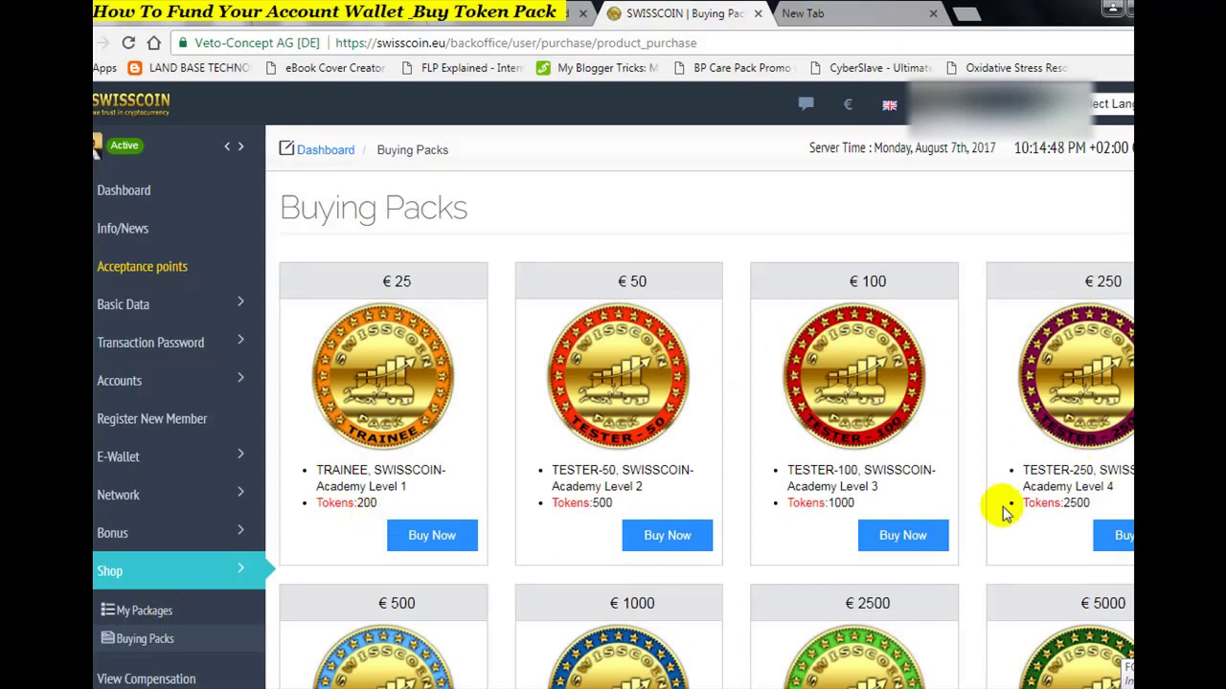
Examine the purchase page of the € 100 TESTER-100 pack and return to the Dashboard
click(918, 544)
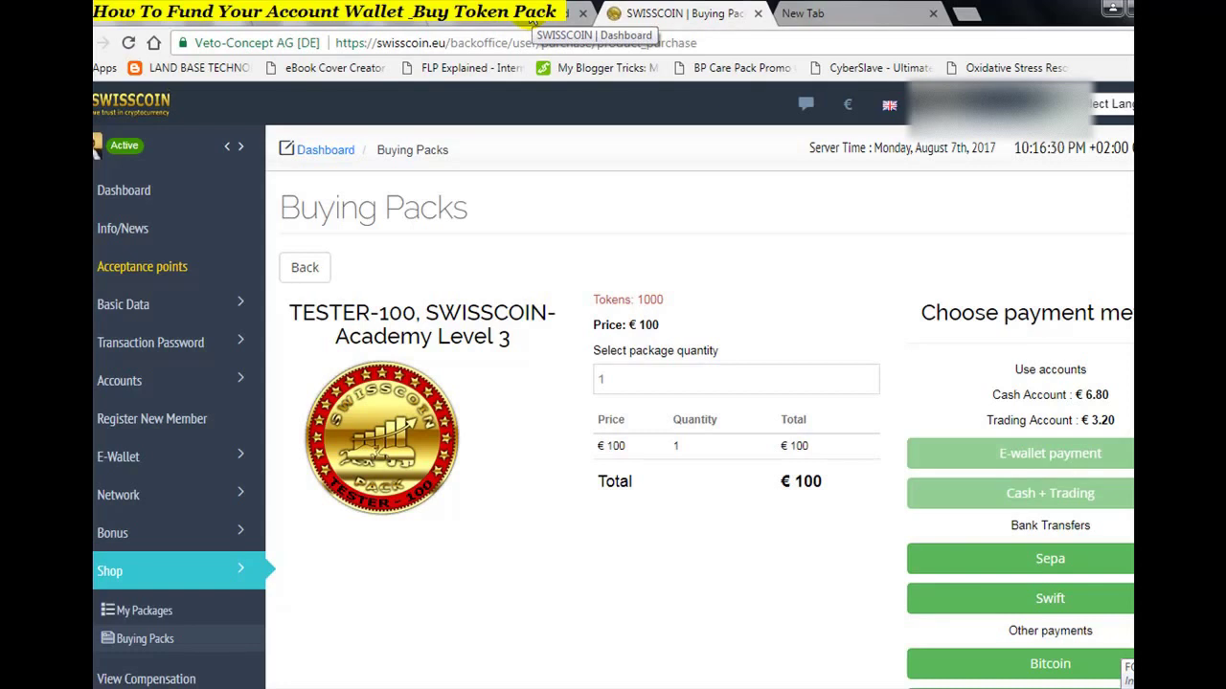
click(533, 21)
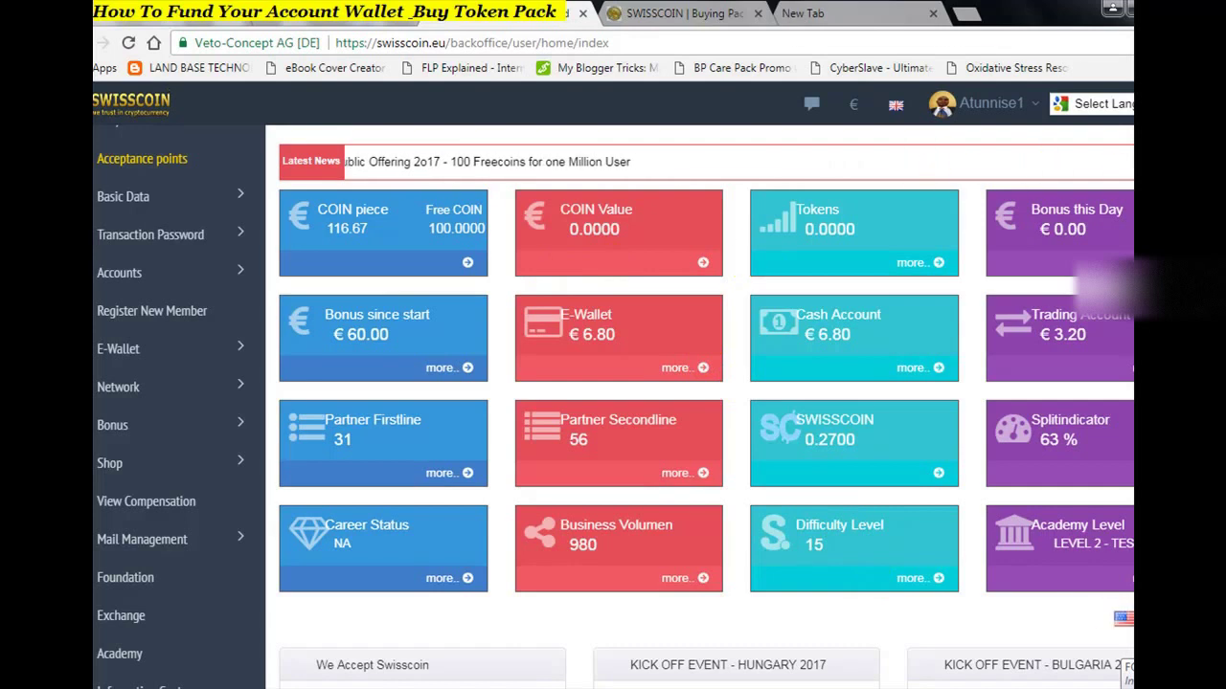
scroll(898, 255, up, 2)
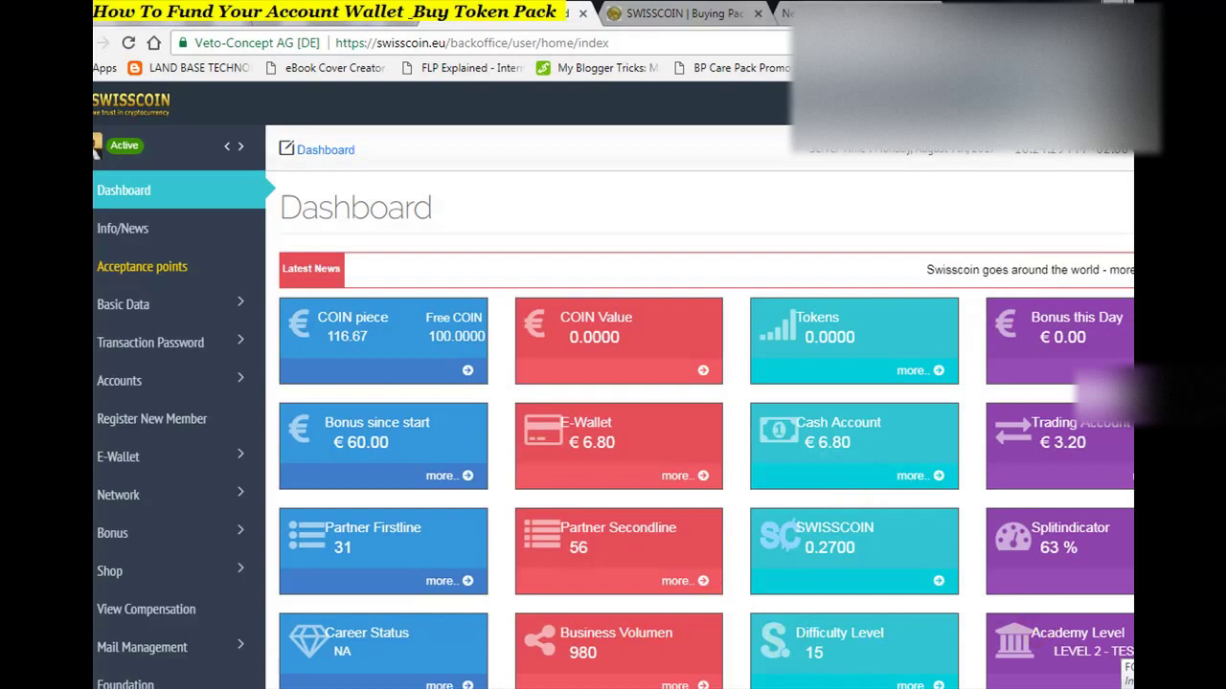
scroll(623, 406, down, 1)
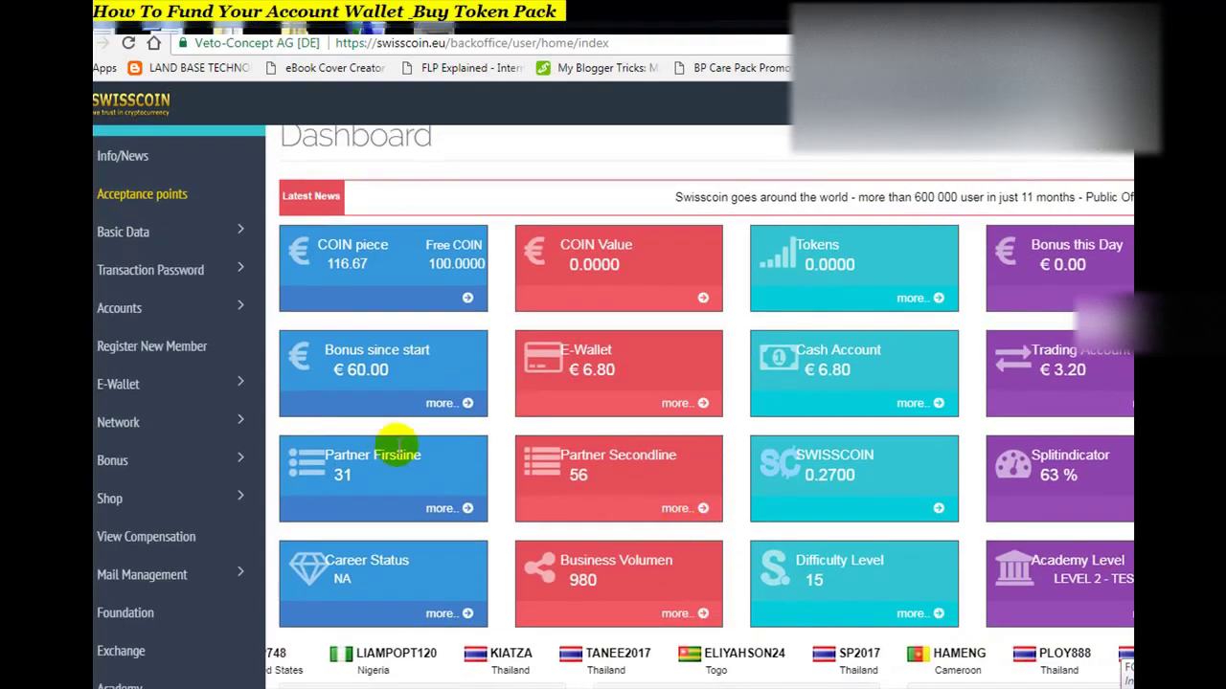
click(173, 238)
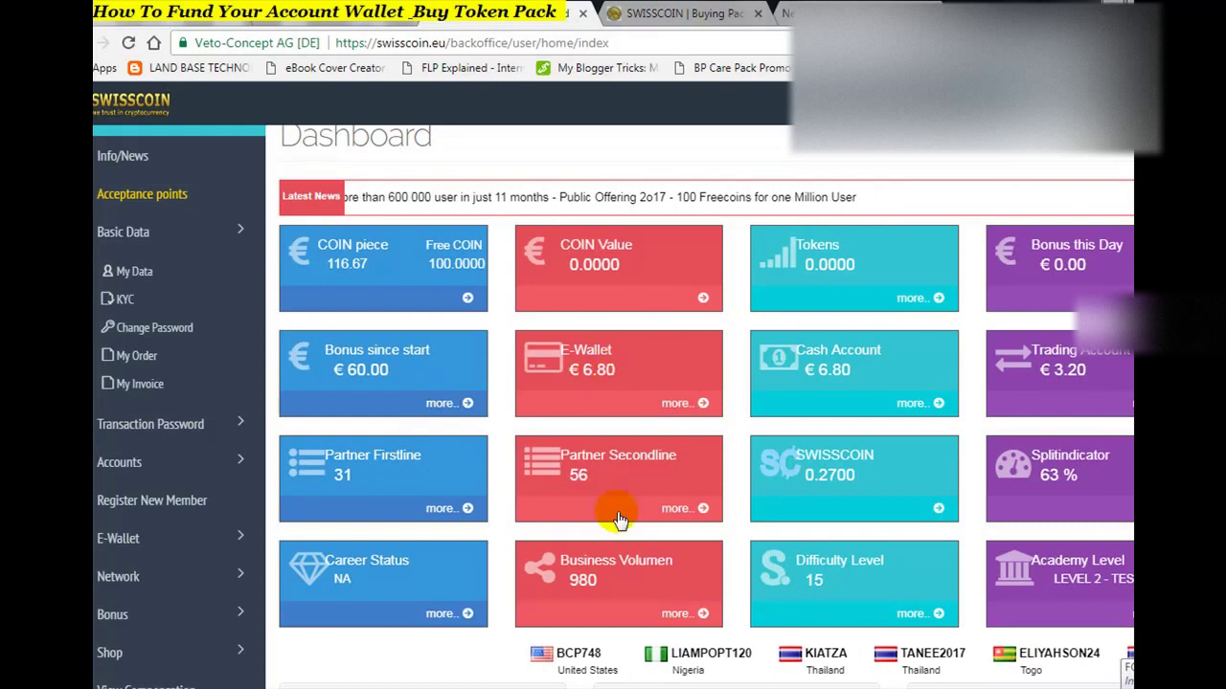
Switch to the Notepad note and point out the contact phone number and e-mail address
click(575, 660)
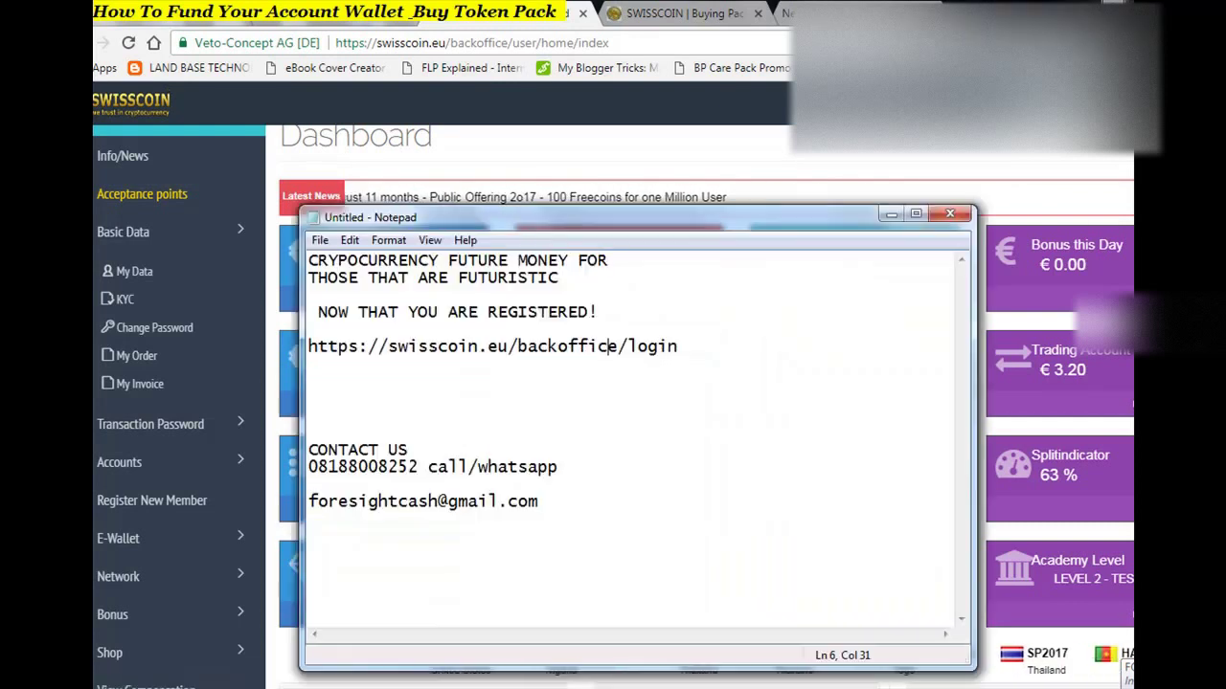
click(492, 500)
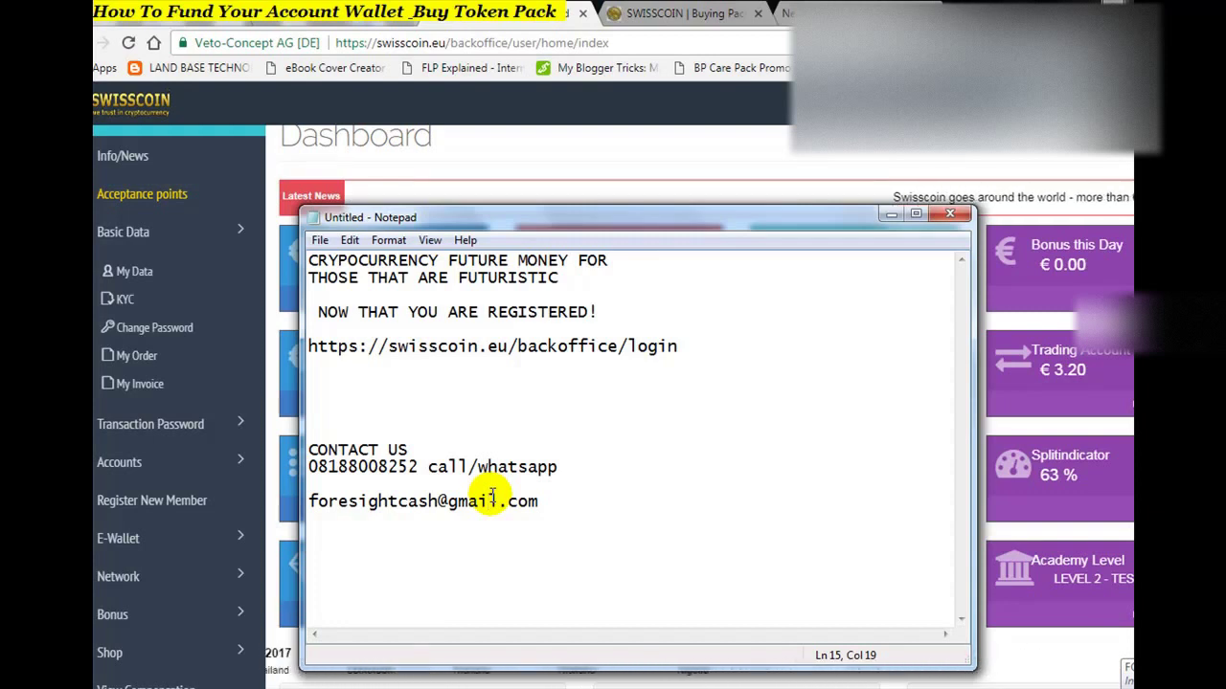
click(409, 463)
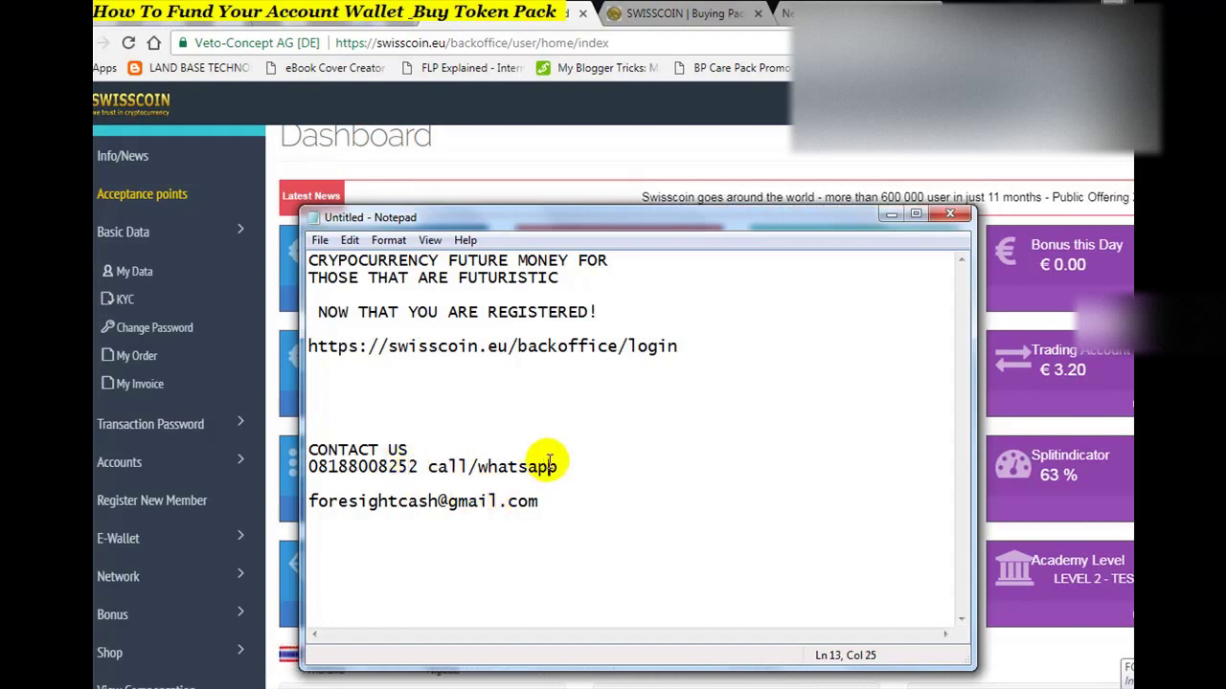
drag(308, 501, 465, 507)
click(466, 508)
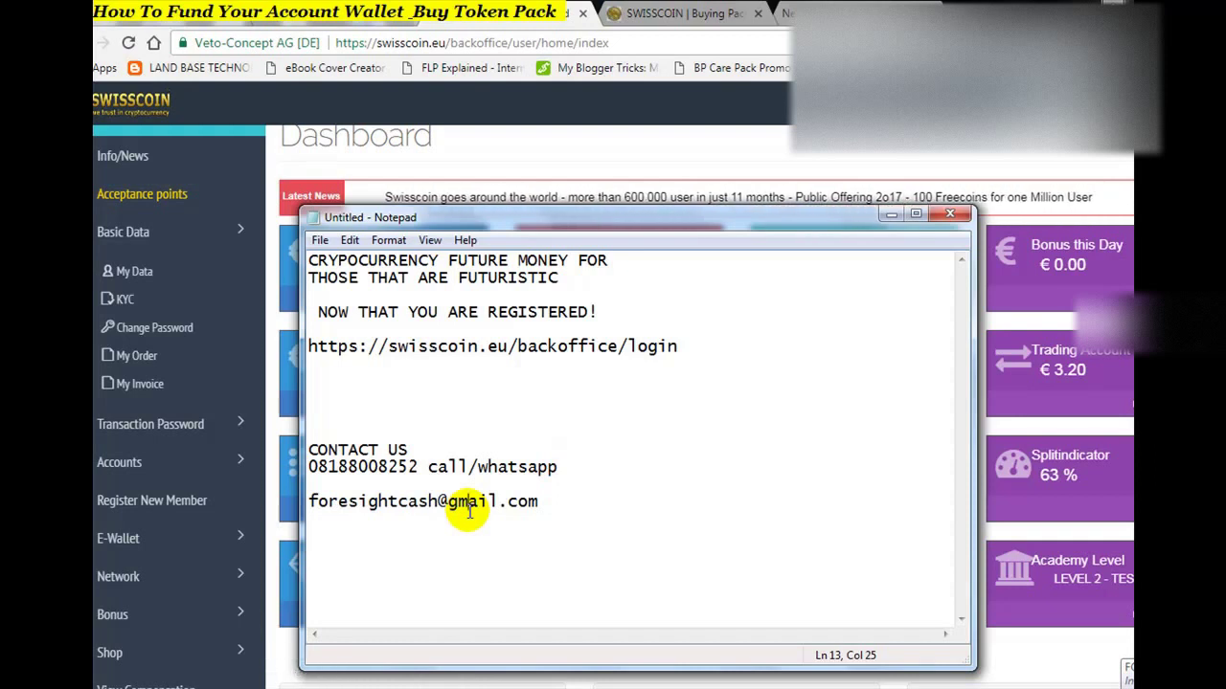
click(469, 510)
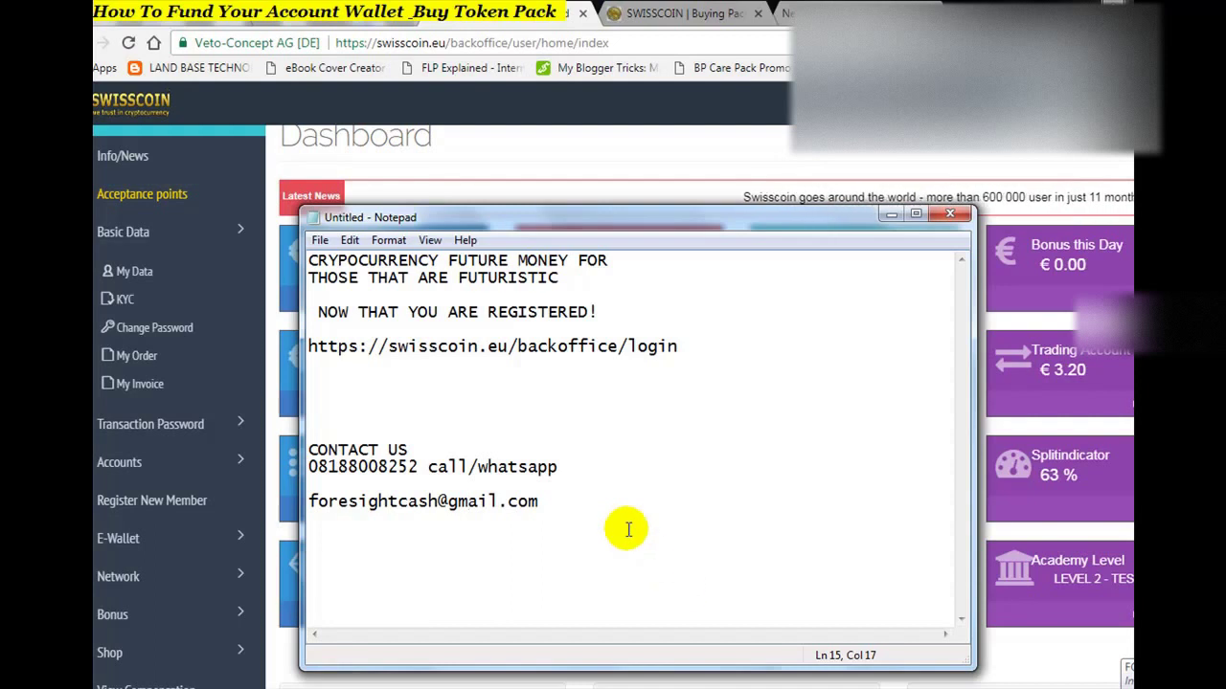
click(608, 475)
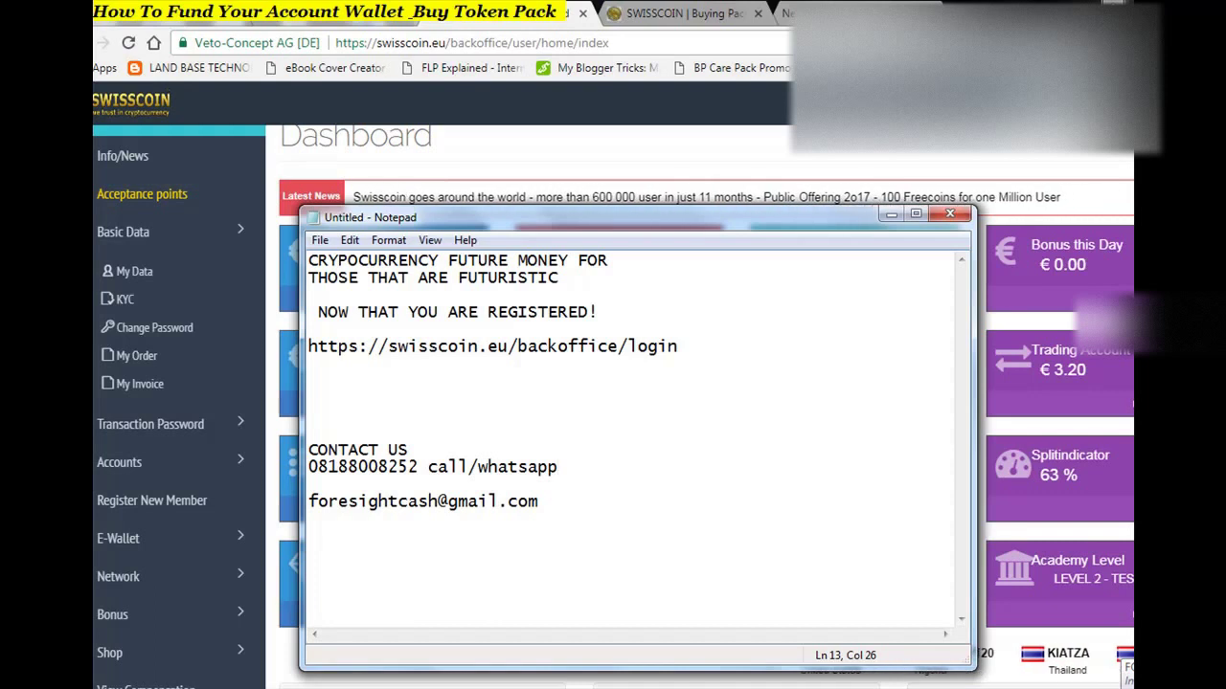
Return to the browser and check the Dashboard together with the Buying Packs page
key(alt+Tab)
scroll(613, 406, up, 1)
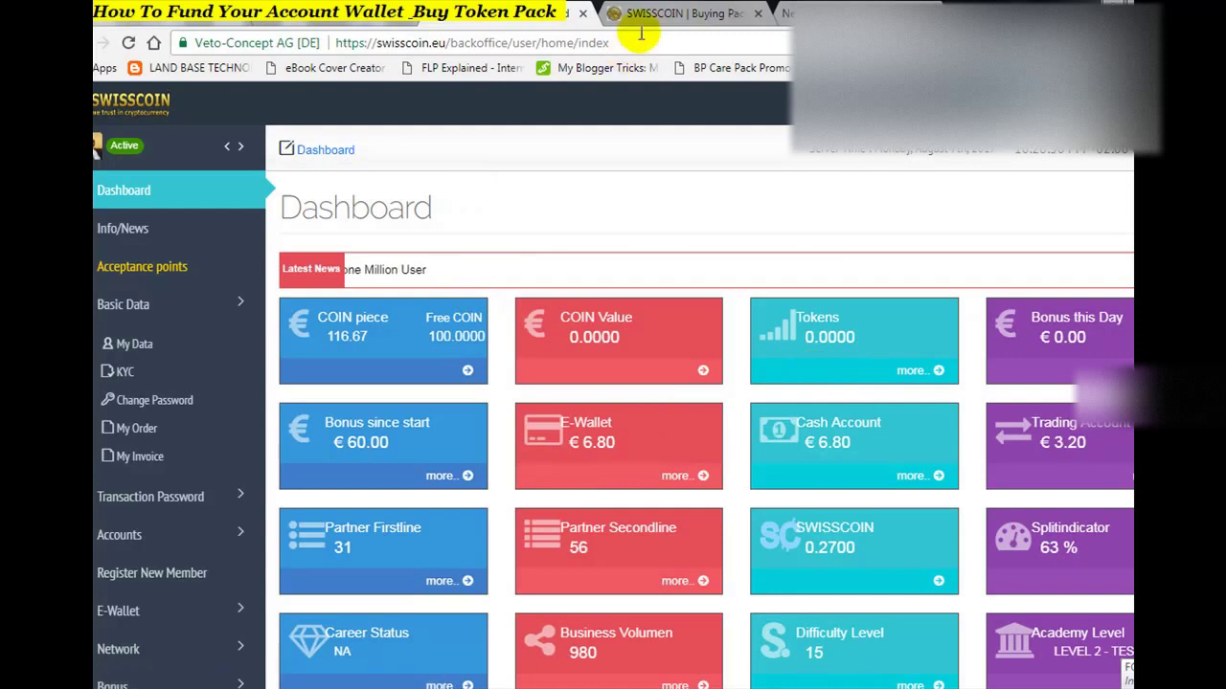
click(668, 15)
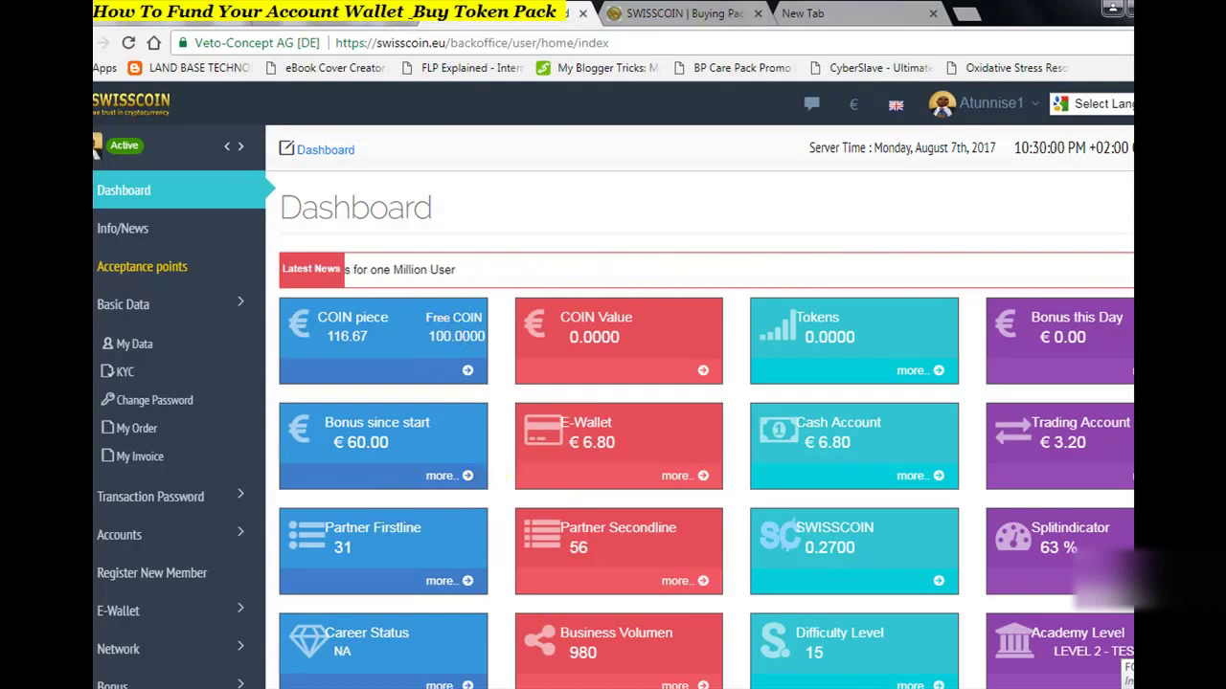
Switch from the Dashboard back to the Notepad contact note and reveal the hidden system tray icons
key(alt+Tab)
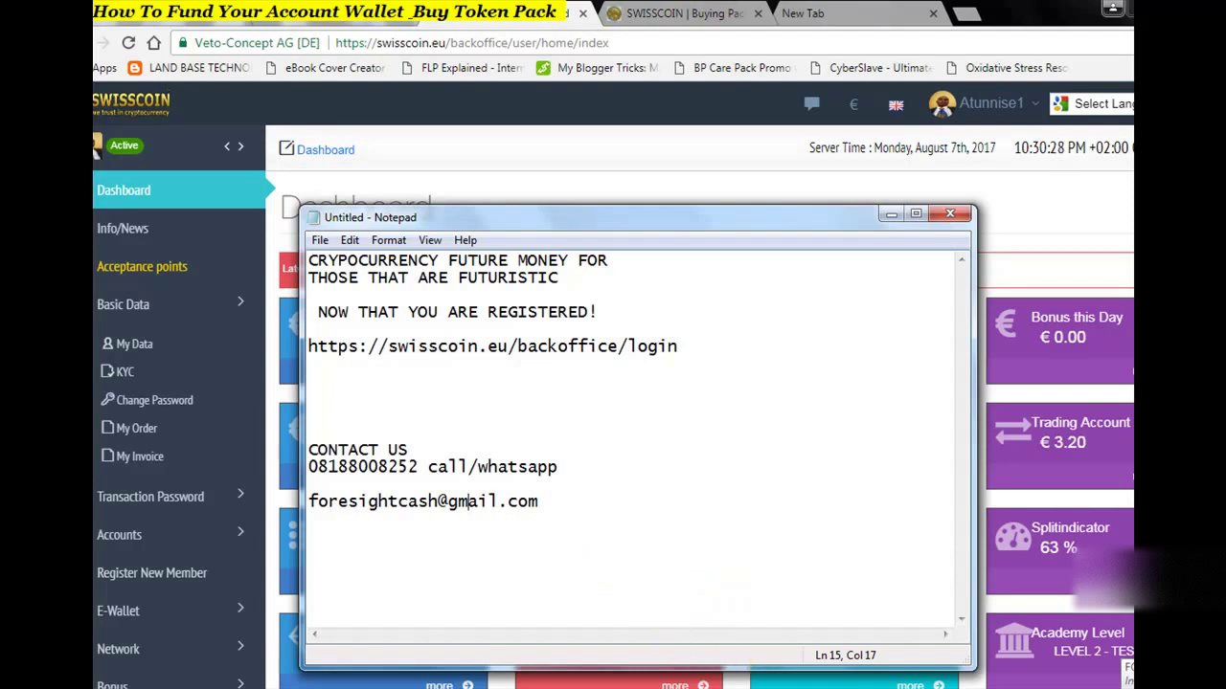
click(1068, 688)
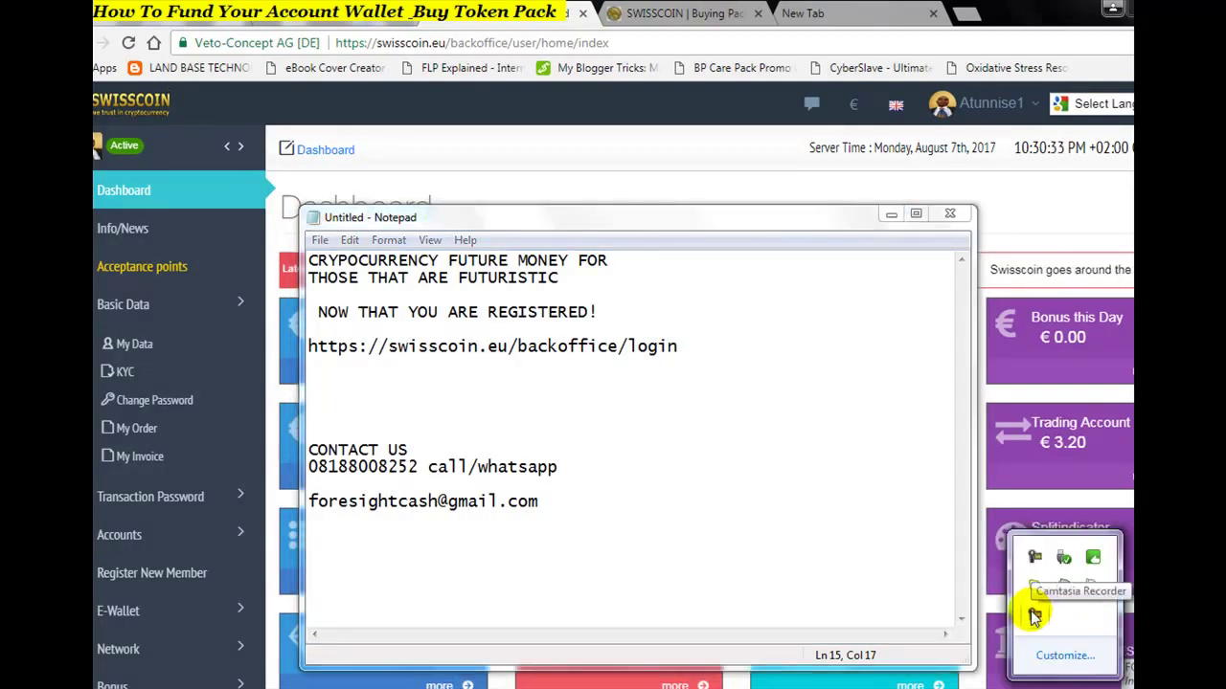